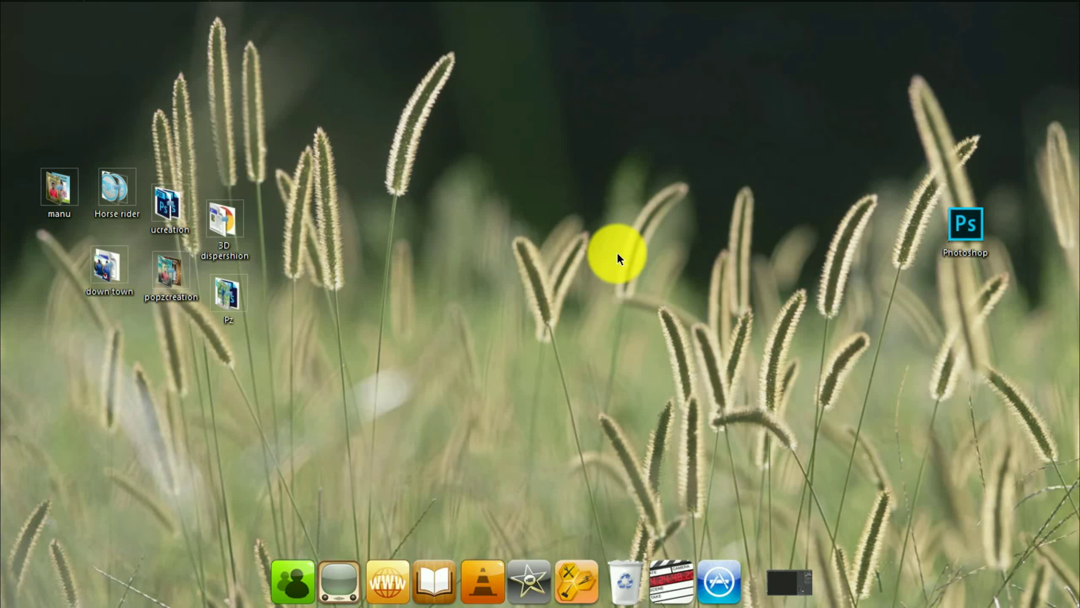
- Bring the empty Photoshop workspace to the front from the Windows taskbar
click(786, 568)
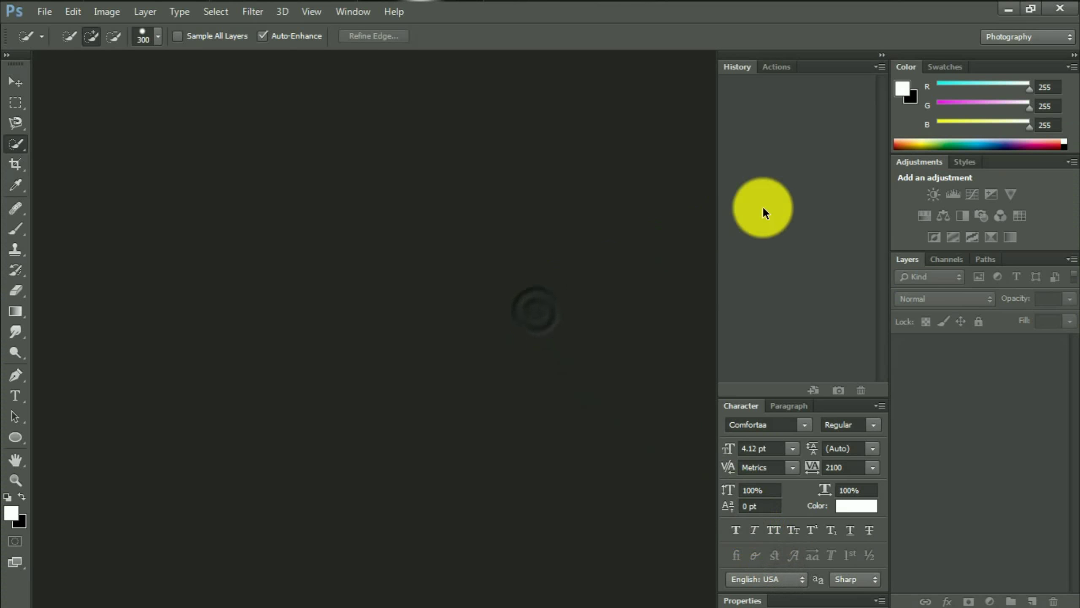
- Drag 4R2A8509-1.JPG from its folder into Photoshop and maximize the window
drag(723, 13, 716, 189)
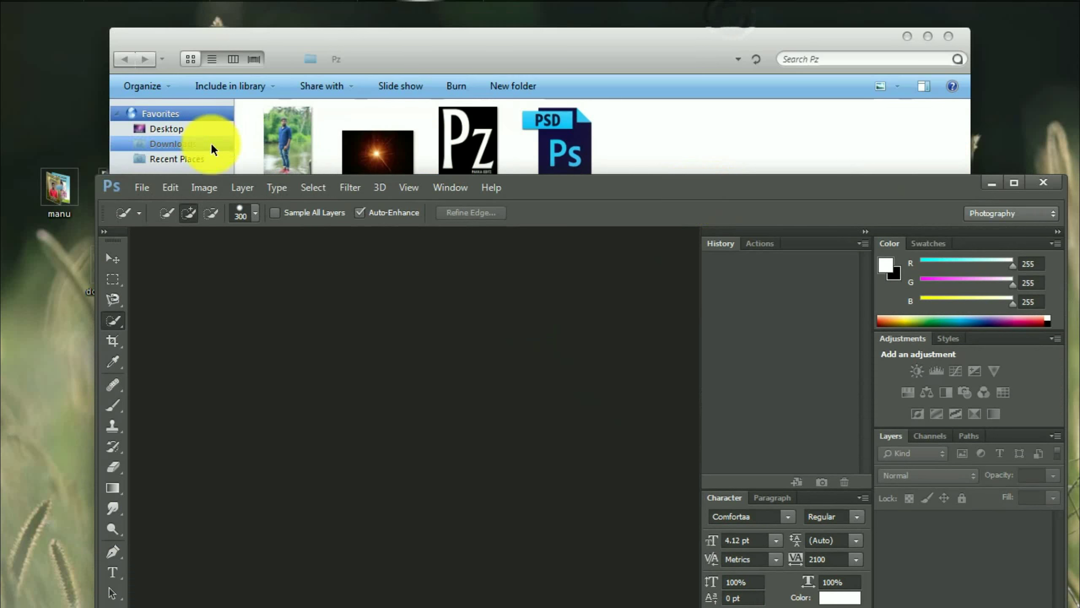
drag(287, 141, 324, 391)
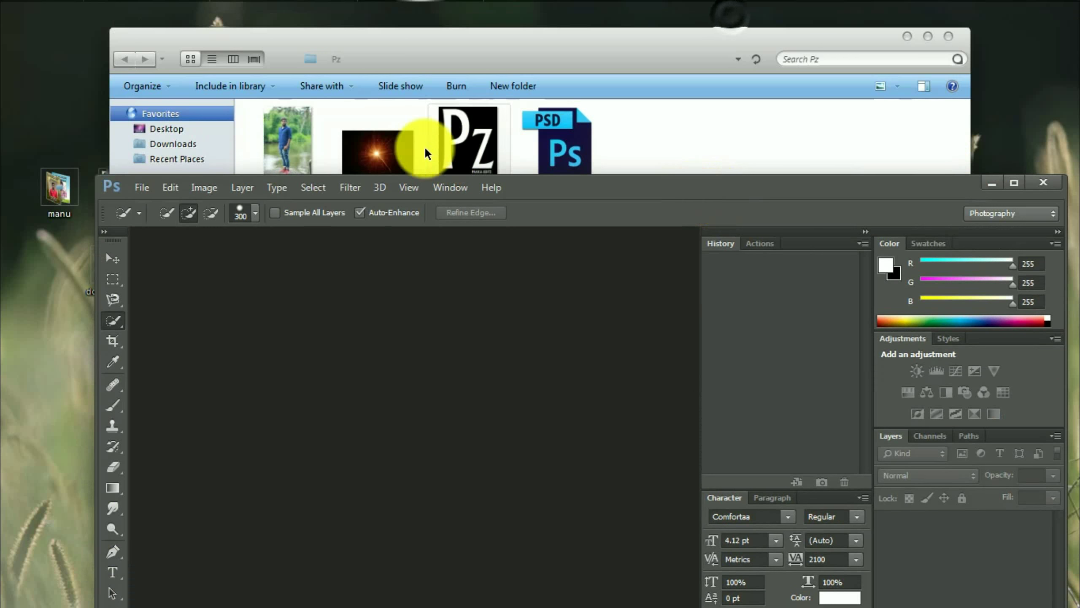
drag(425, 146, 327, 396)
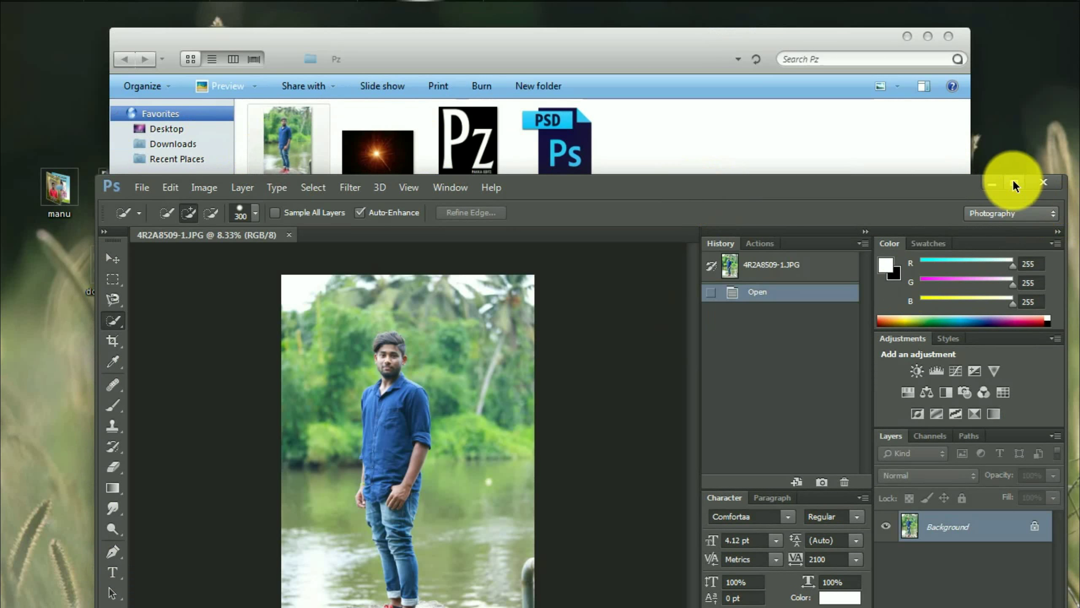
click(1014, 182)
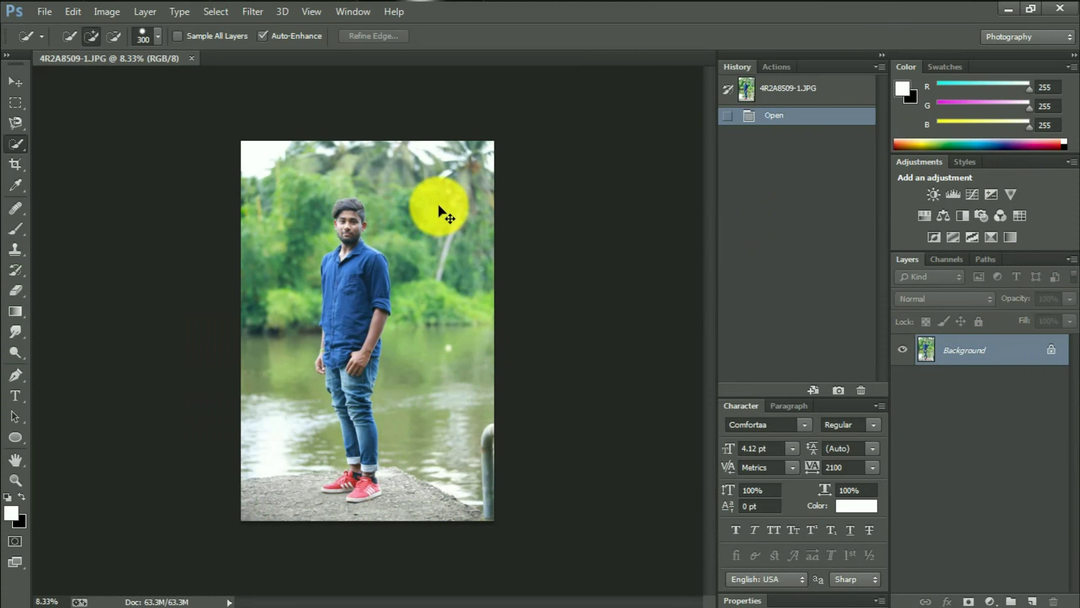
- Duplicate the photo layer and apply Auto Tone, Auto Contrast and Auto Color to it
key(ctrl+j)
click(253, 11)
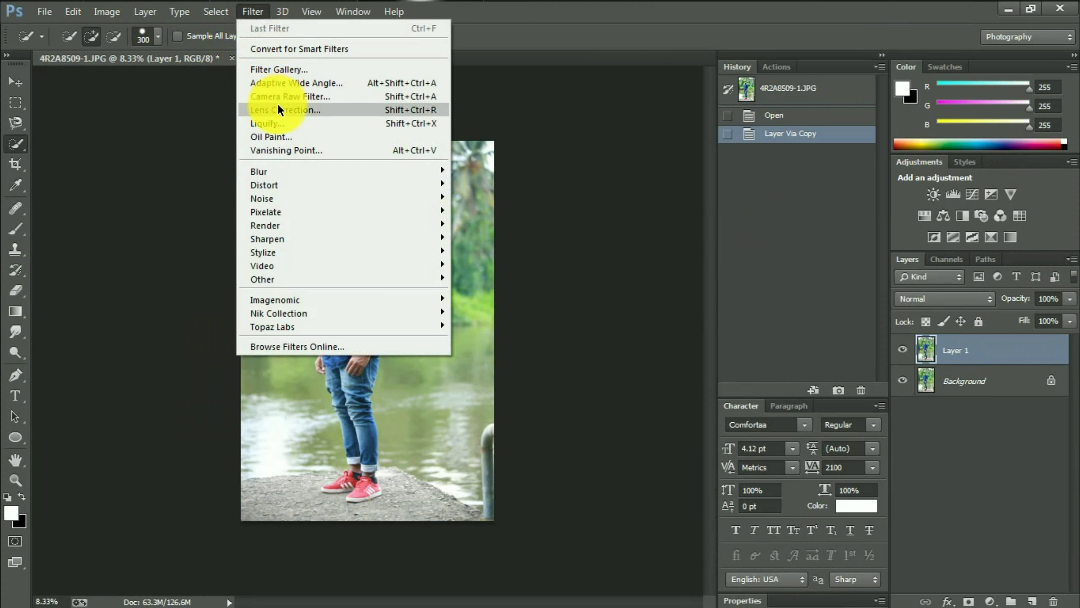
click(59, 18)
mouse_move(286, 110)
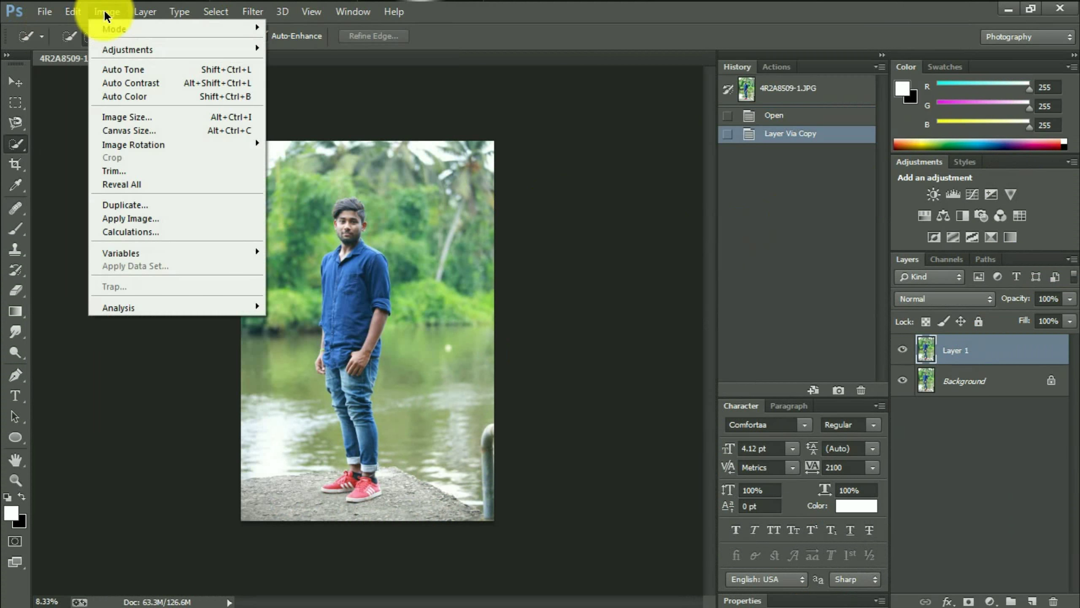
click(123, 69)
click(107, 11)
click(124, 83)
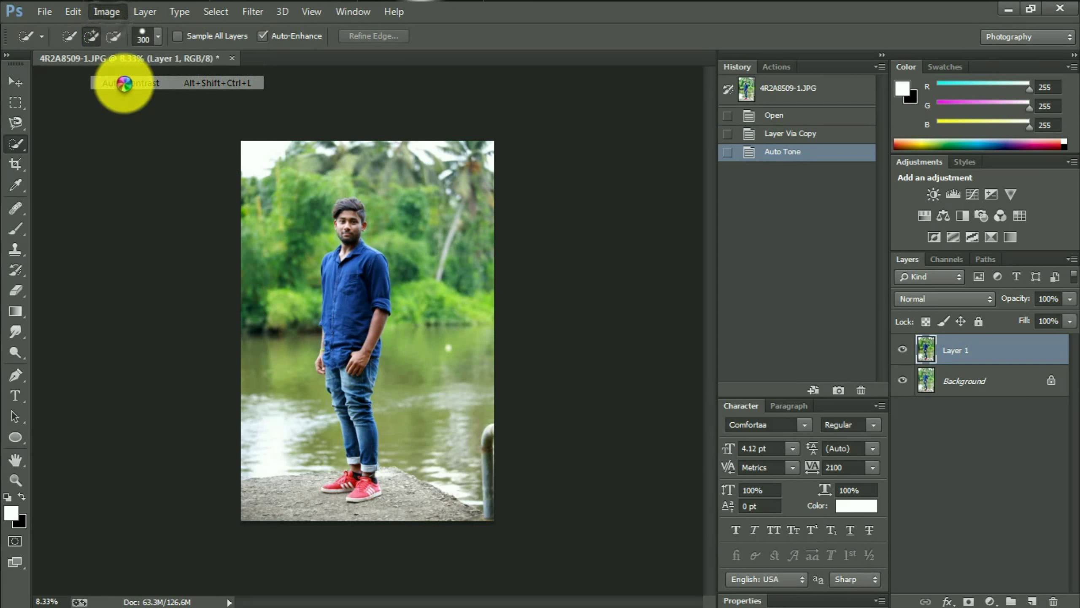
click(108, 11)
click(141, 96)
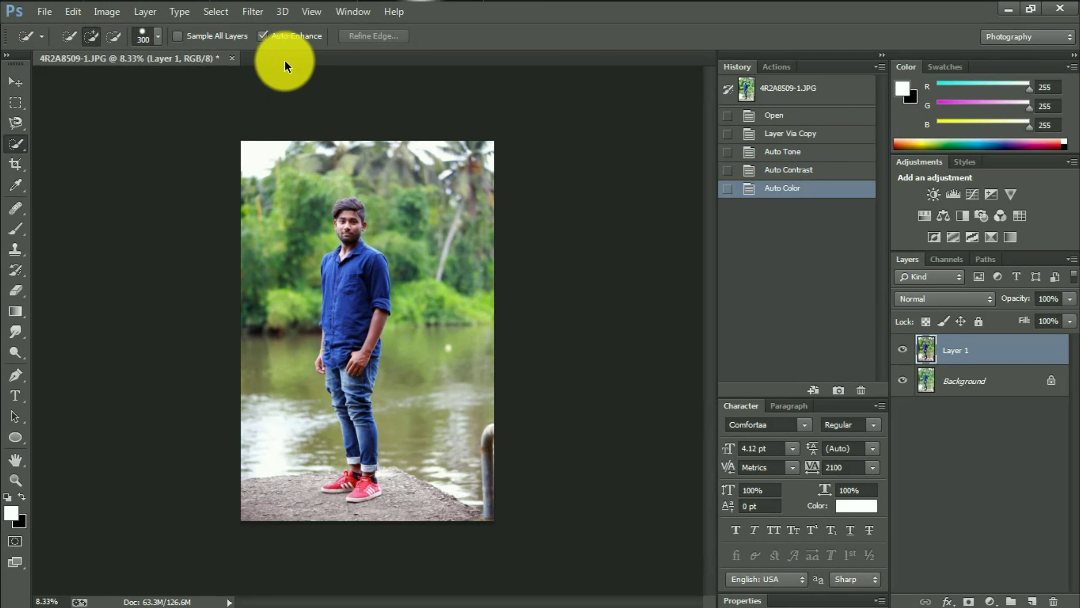
- Duplicate the corrected layer as Layer 1 copy and launch the Camera Raw Filter on it
key(ctrl+j)
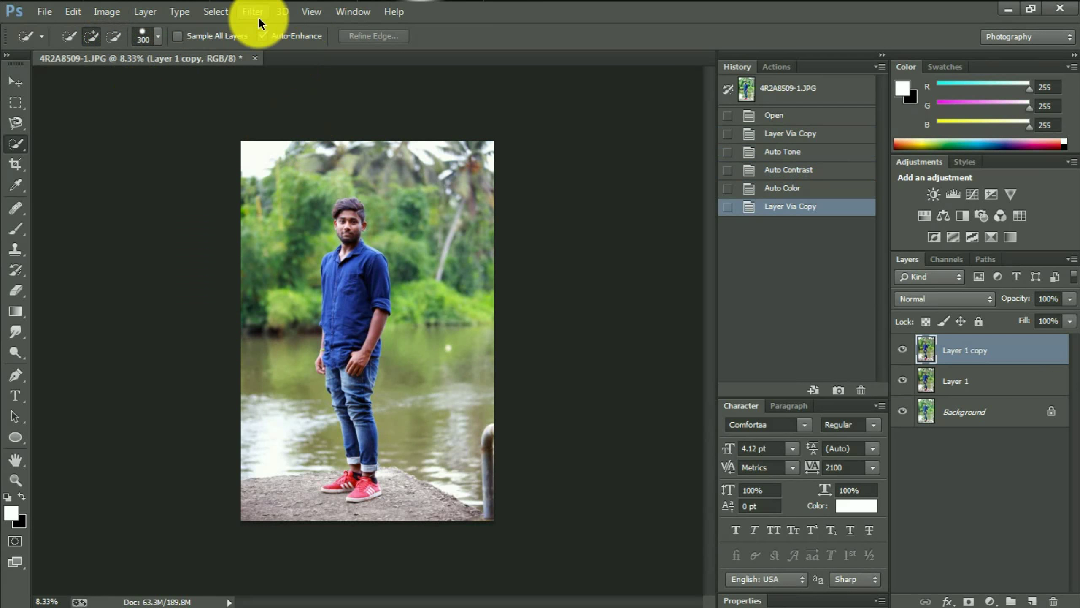
click(259, 22)
click(286, 97)
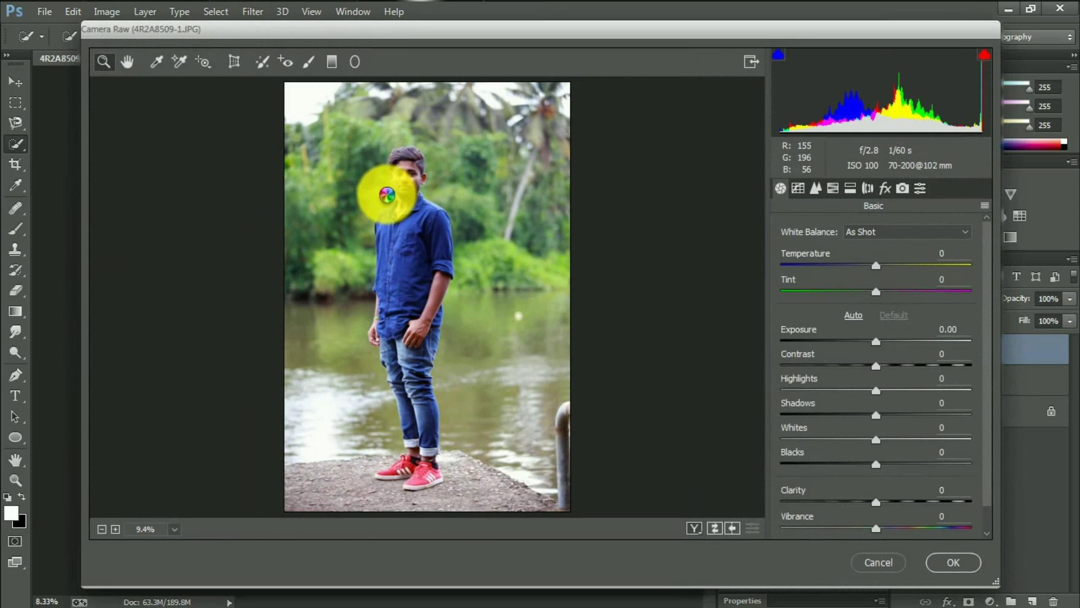
- In Camera Raw Basic, raise Contrast to +18, adjust Blacks and add Clarity, then show HSL Saturation
drag(876, 365, 894, 366)
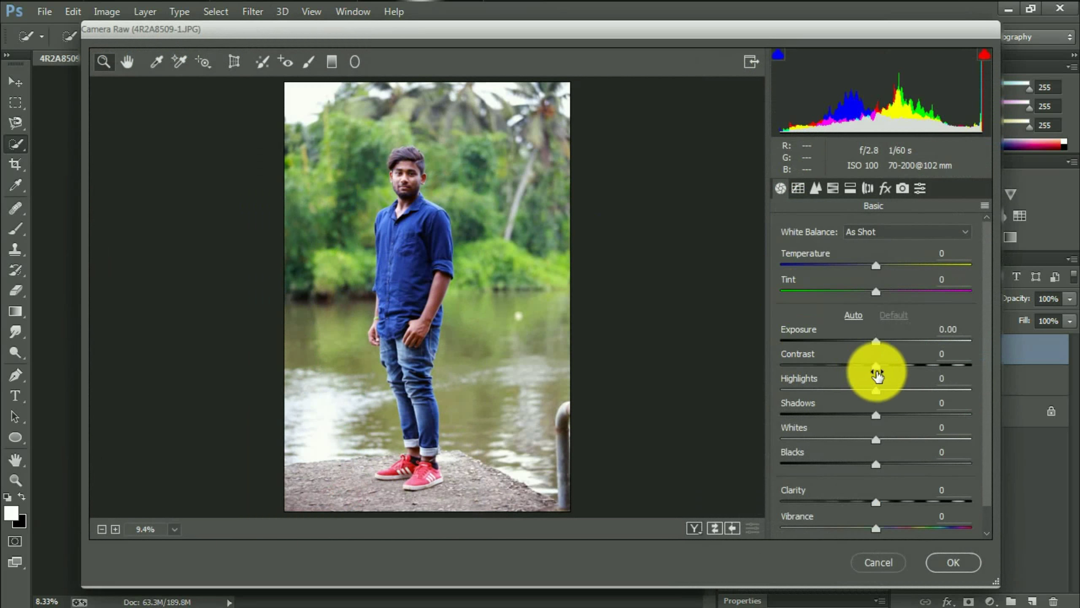
mouse_move(876, 463)
mouse_down()
mouse_move(858, 467)
mouse_move(914, 441)
mouse_move(832, 416)
mouse_move(909, 417)
mouse_up()
mouse_move(855, 464)
mouse_down()
mouse_move(888, 466)
mouse_move(879, 465)
mouse_up()
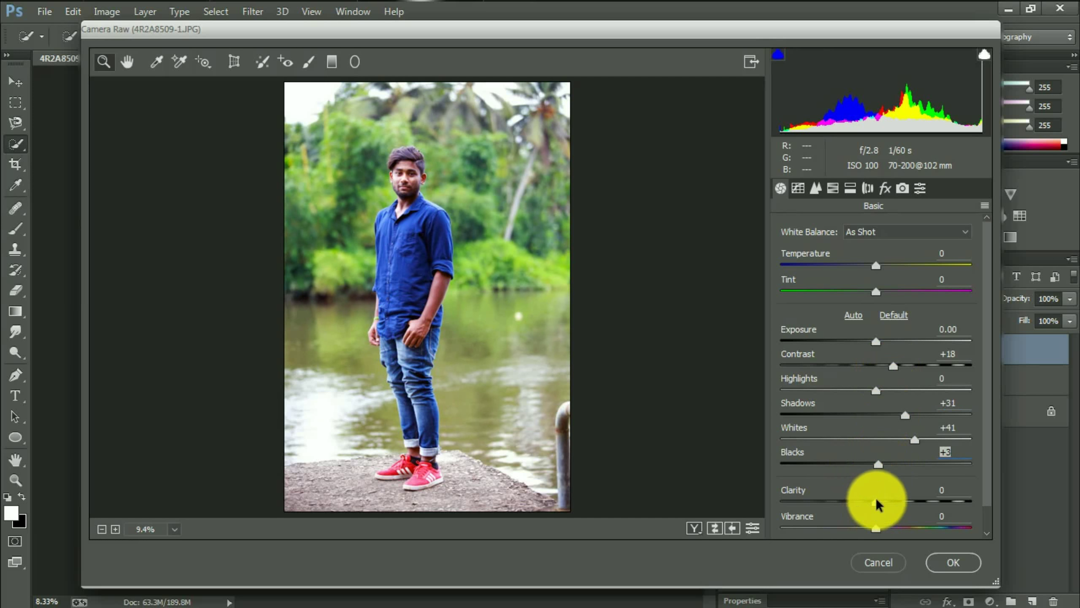
drag(877, 502, 894, 500)
click(832, 188)
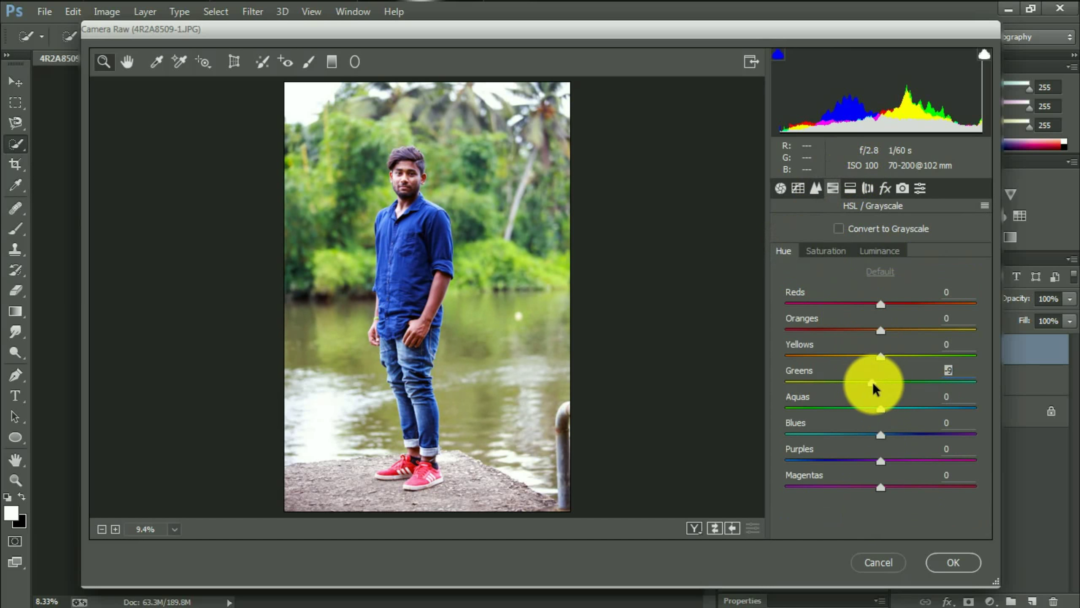
click(845, 250)
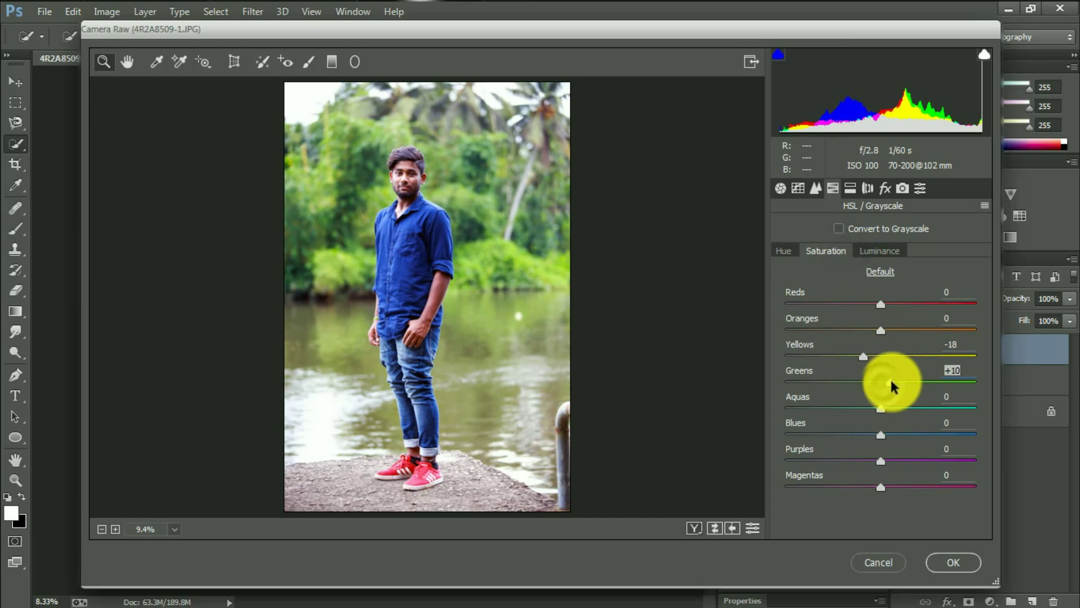
- Darken yellows to -56 and greens to -23 luminance, then reduce their saturation
click(880, 251)
mouse_move(881, 381)
mouse_down()
mouse_move(767, 381)
mouse_move(852, 391)
mouse_up()
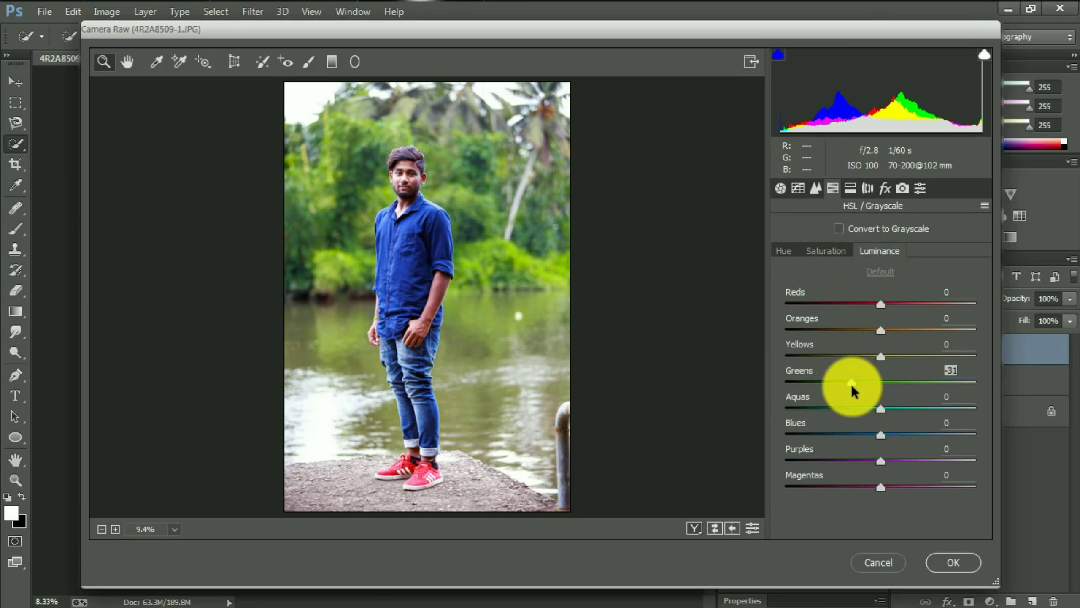
drag(881, 356, 837, 362)
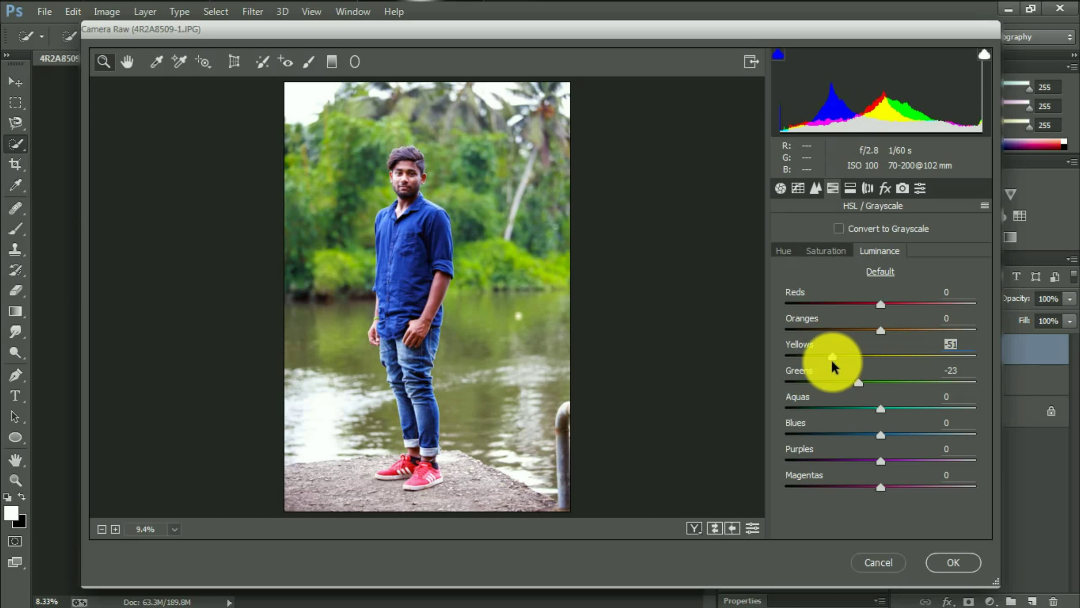
click(826, 251)
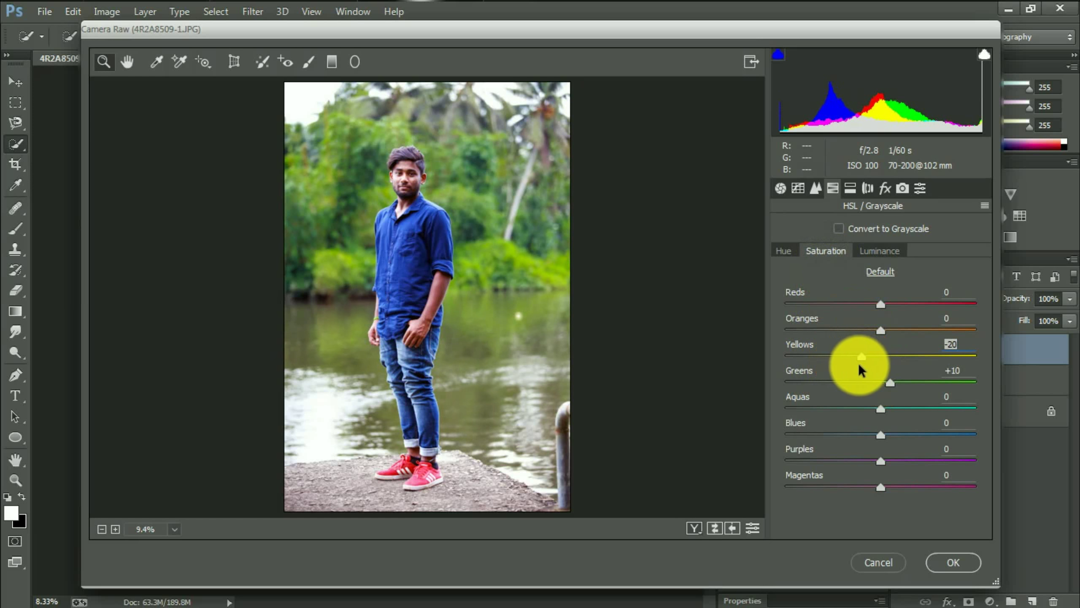
drag(918, 384, 885, 383)
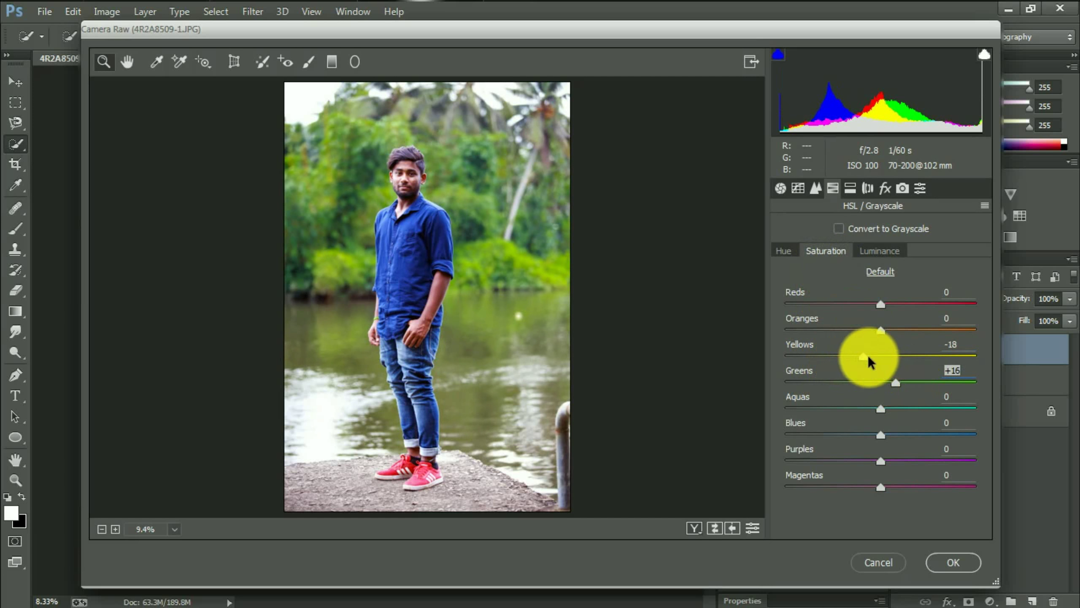
drag(894, 363, 882, 366)
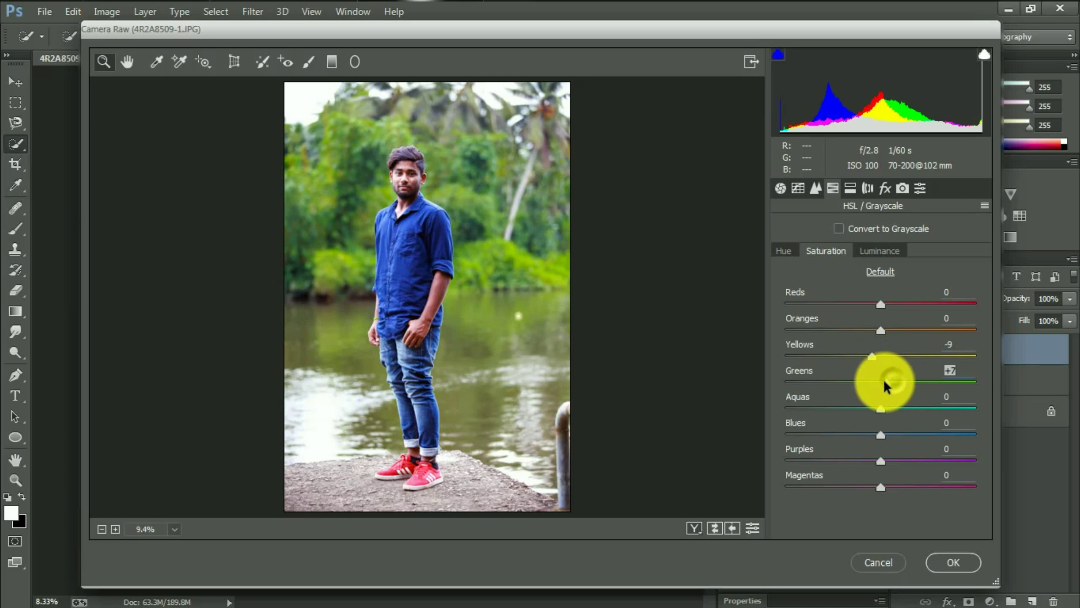
- Shift the green hue slightly, set blues saturation to +3 and boost magentas saturation to +20
click(785, 251)
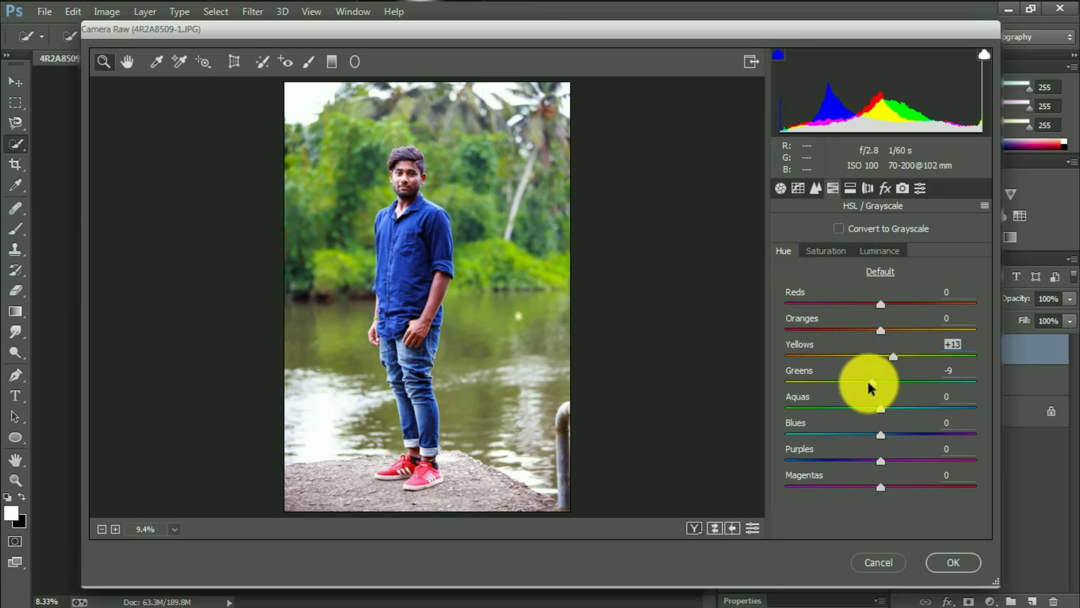
drag(881, 389, 885, 384)
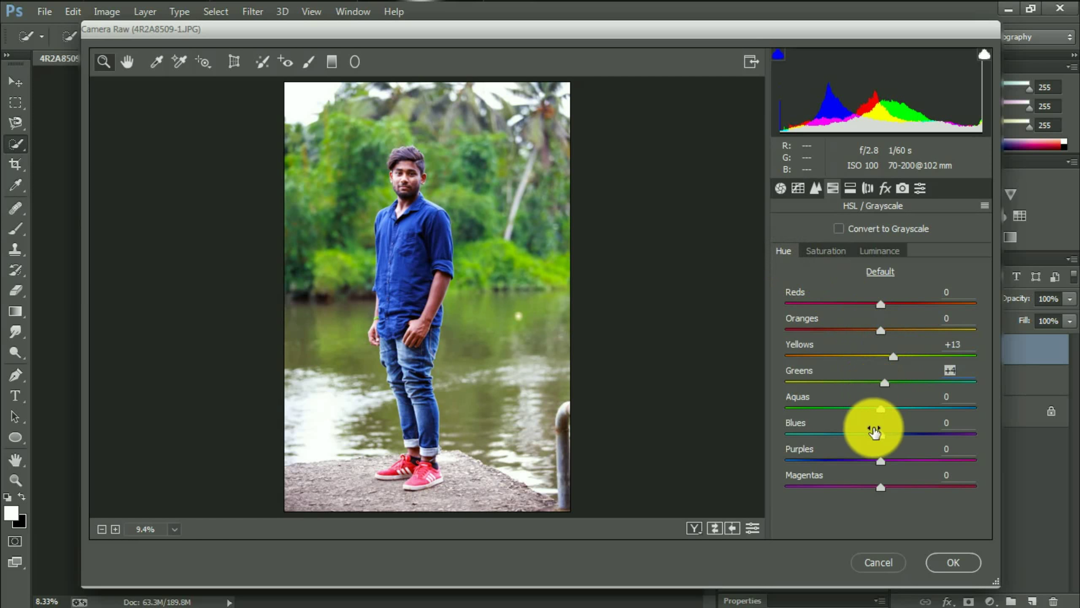
click(834, 251)
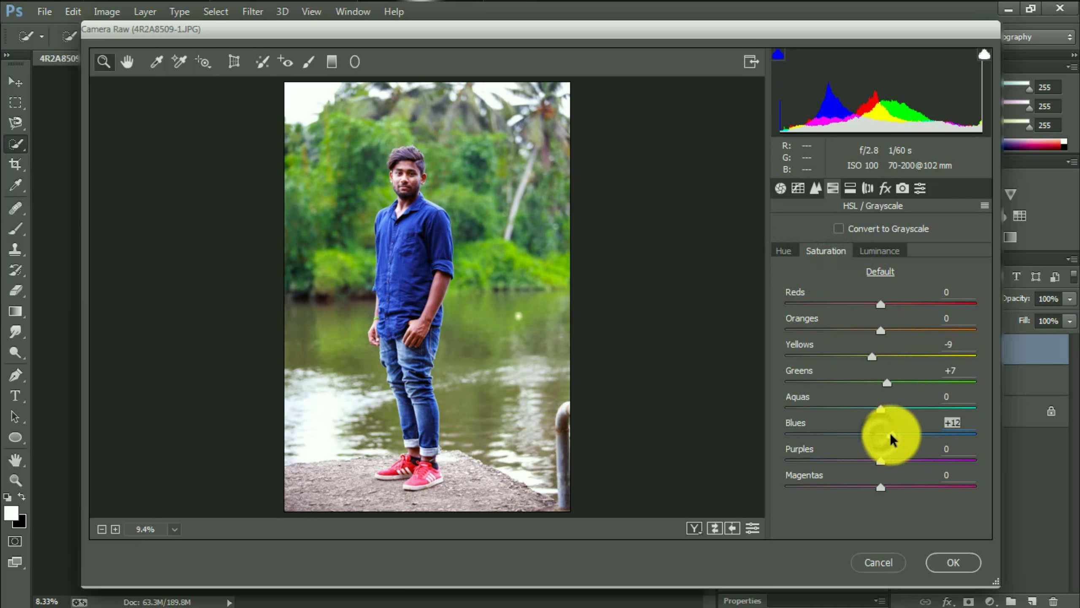
mouse_move(887, 432)
mouse_down()
mouse_move(872, 438)
mouse_move(883, 435)
mouse_up()
drag(880, 487, 900, 488)
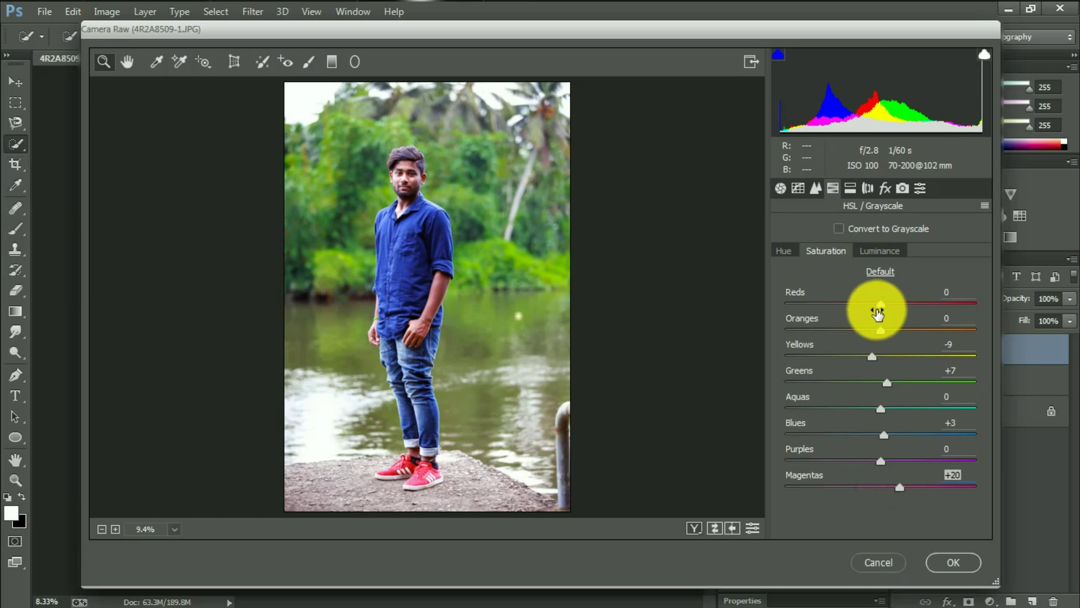
drag(880, 304, 891, 307)
click(880, 251)
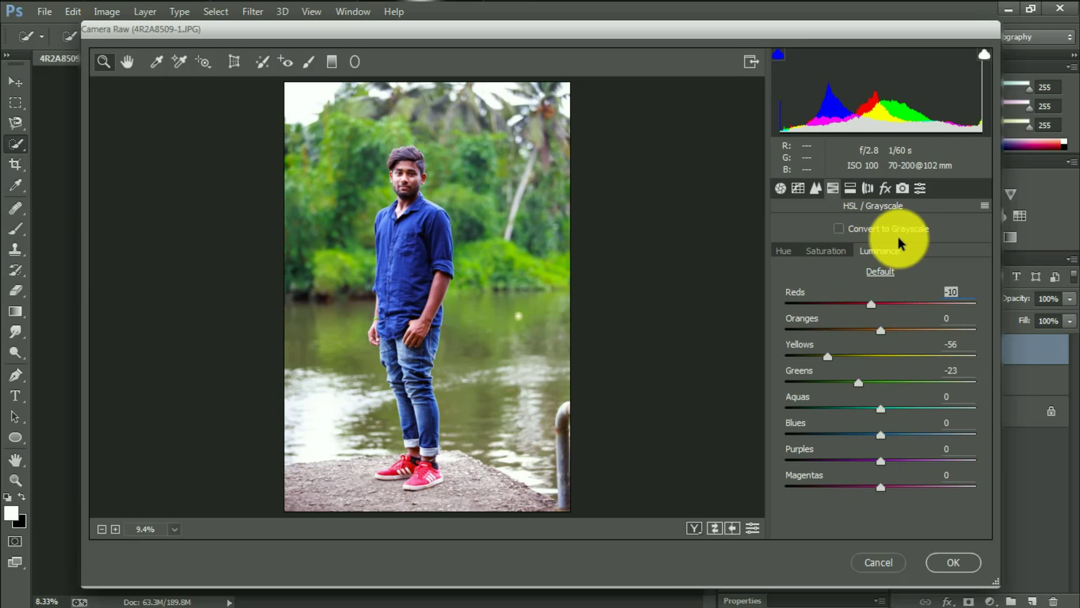
click(885, 188)
- Add a Post Crop Vignette with Roundness -53 and Feather 100, then apply the Camera Raw filter
mouse_move(877, 449)
mouse_down()
mouse_move(806, 447)
mouse_move(707, 422)
mouse_up()
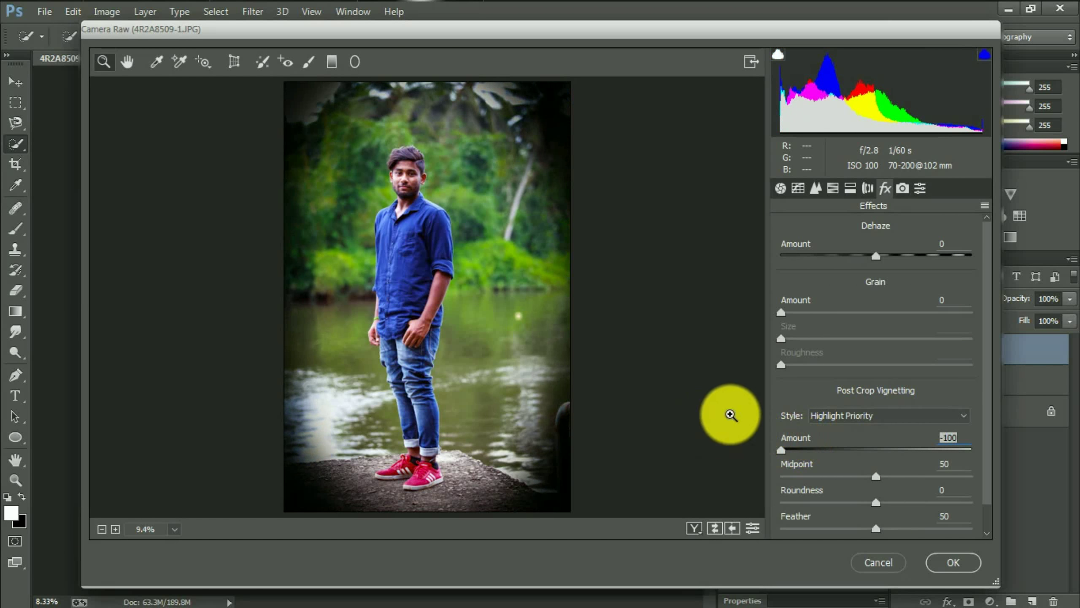
scroll(880, 505, down, 1)
drag(867, 498, 972, 498)
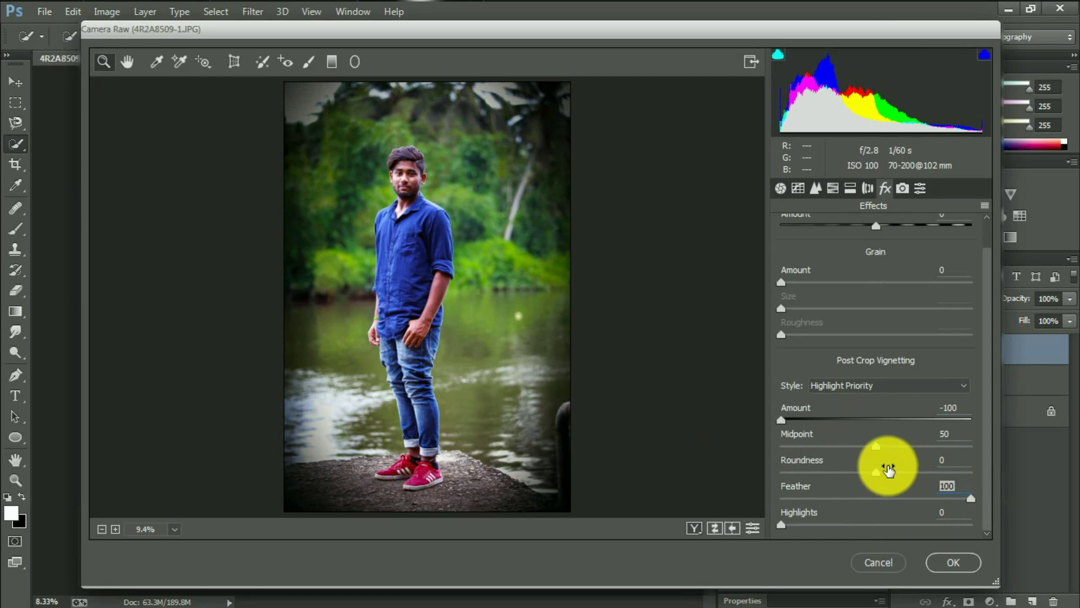
mouse_move(873, 472)
mouse_down()
mouse_move(971, 476)
mouse_move(789, 470)
mouse_move(825, 472)
mouse_up()
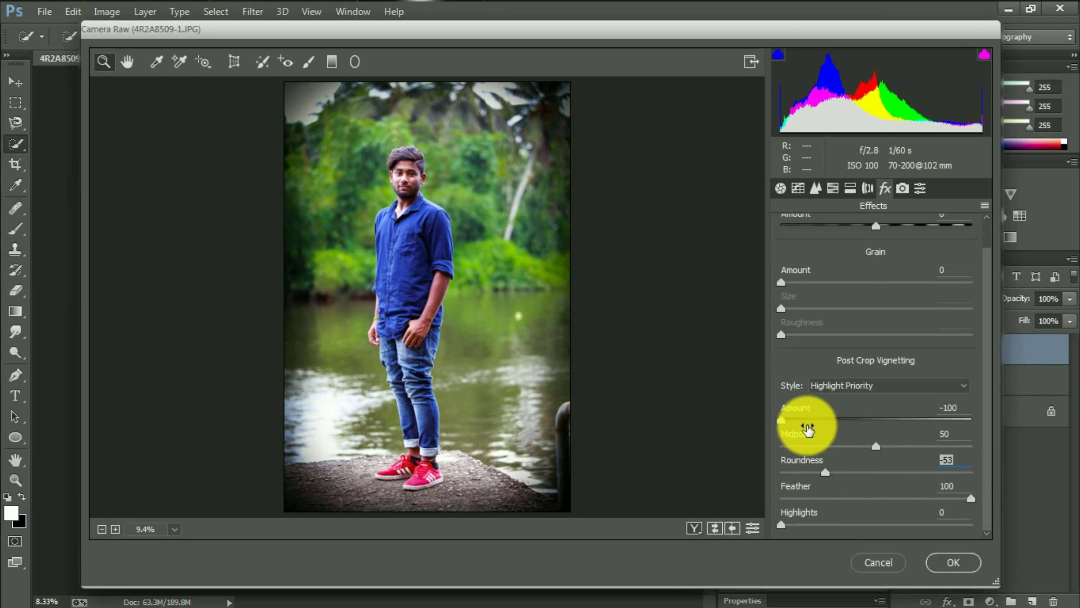
drag(784, 420, 804, 421)
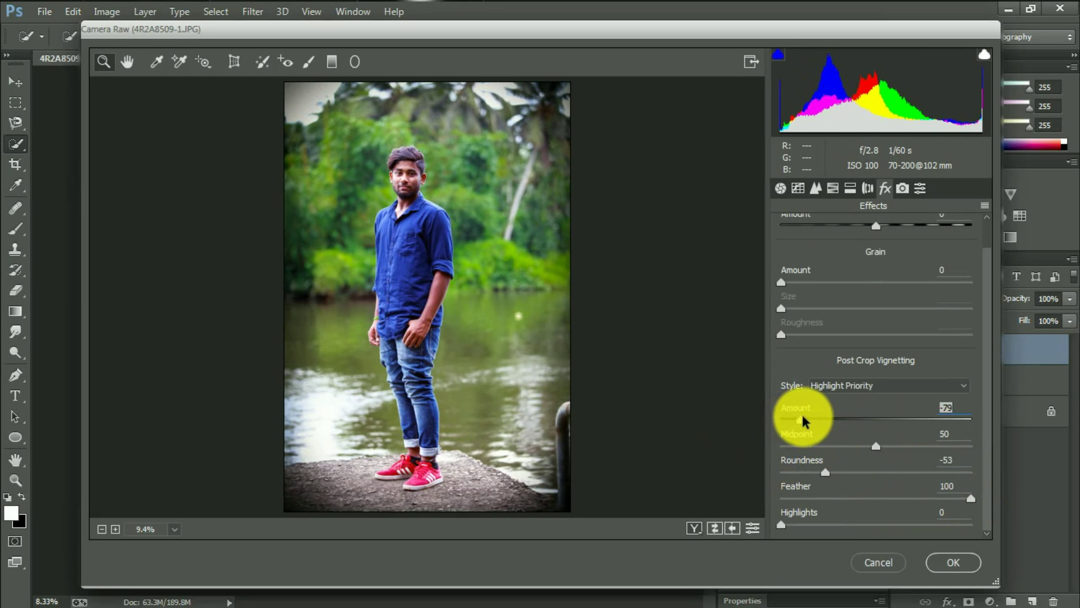
click(953, 564)
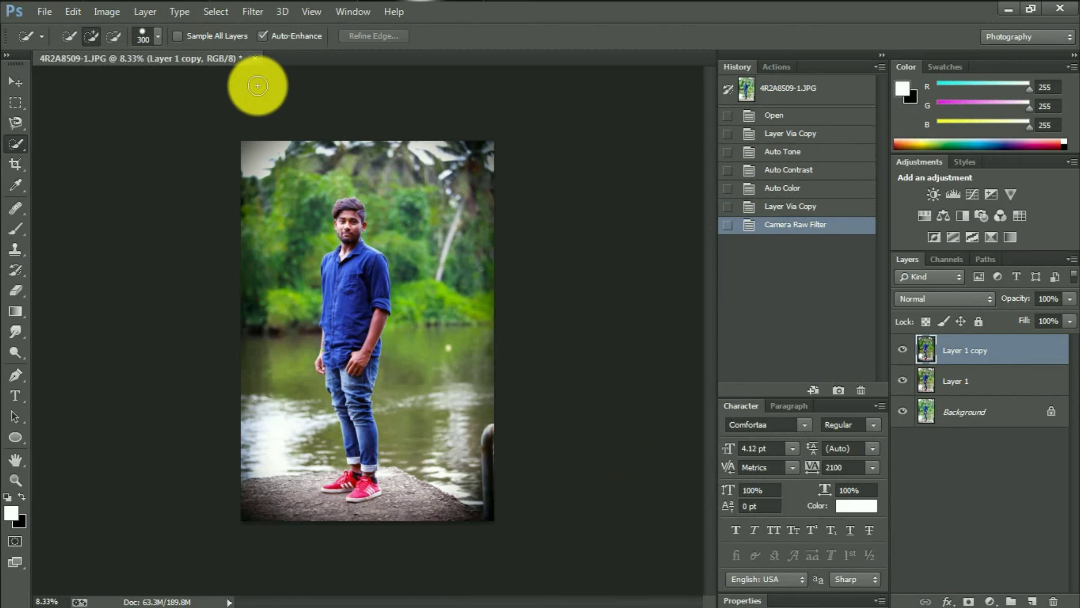
click(257, 13)
mouse_move(279, 313)
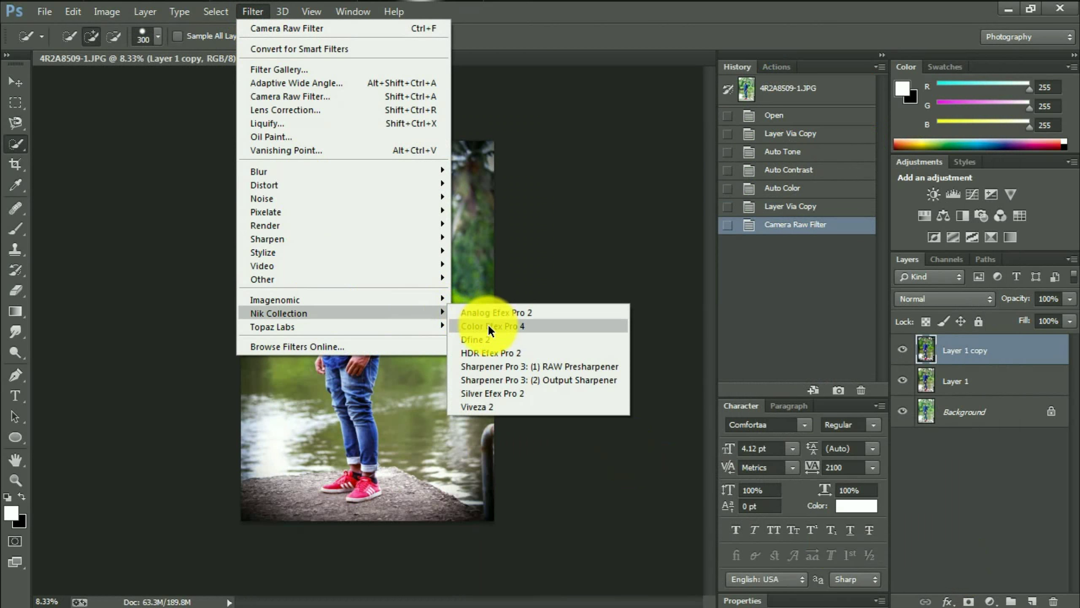
- Apply Color Efex Pro 4's Bi-Color Filters 04 - Moss preset at 24% opacity and 18% blend
mouse_move(346, 314)
click(488, 325)
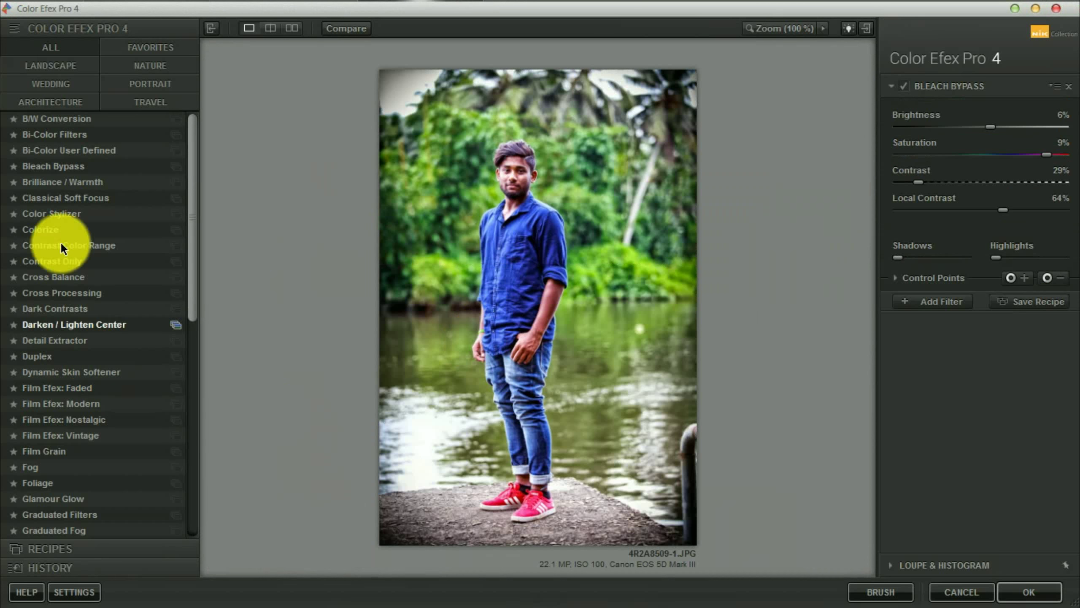
click(106, 137)
click(178, 136)
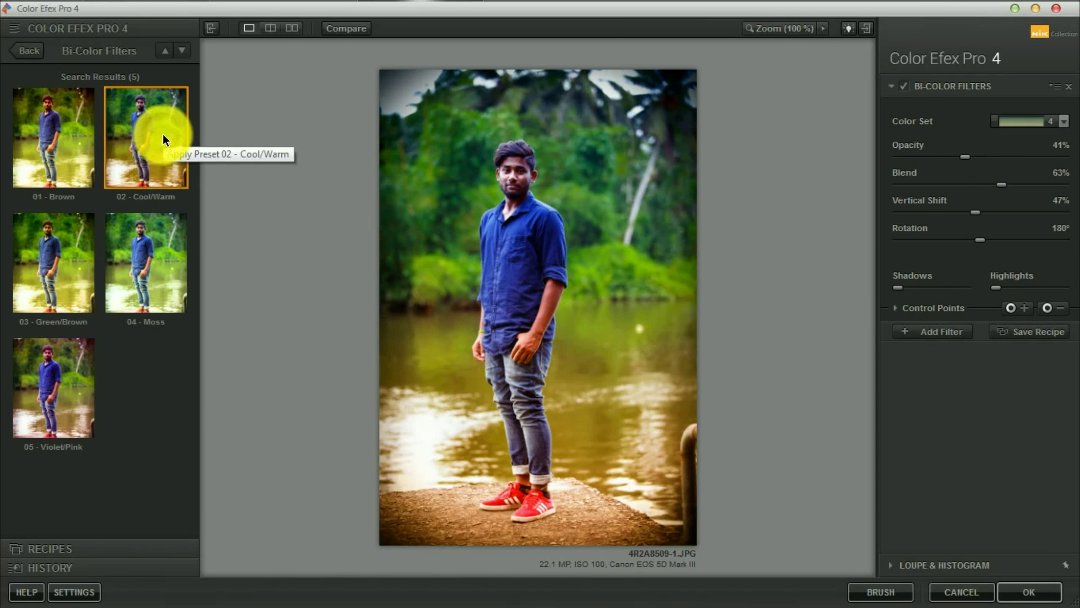
click(146, 263)
drag(982, 218, 1007, 213)
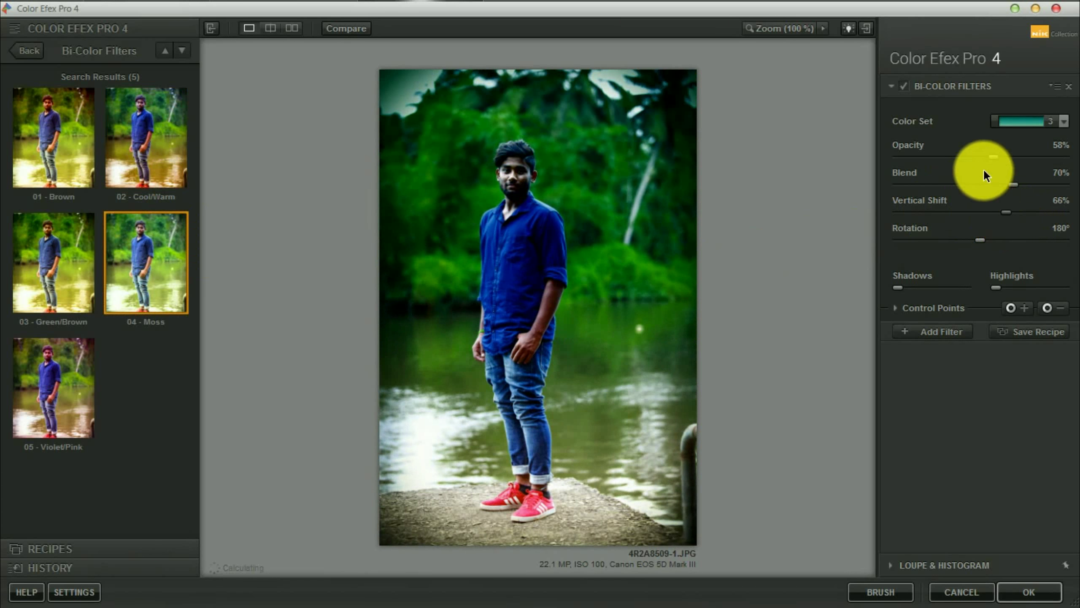
drag(992, 157, 938, 156)
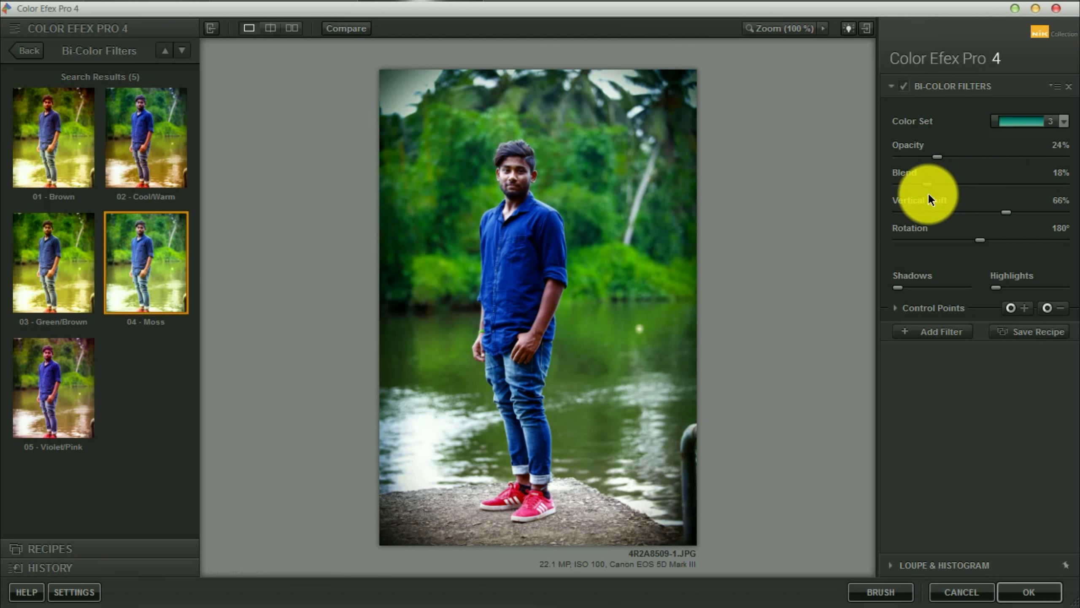
click(1029, 592)
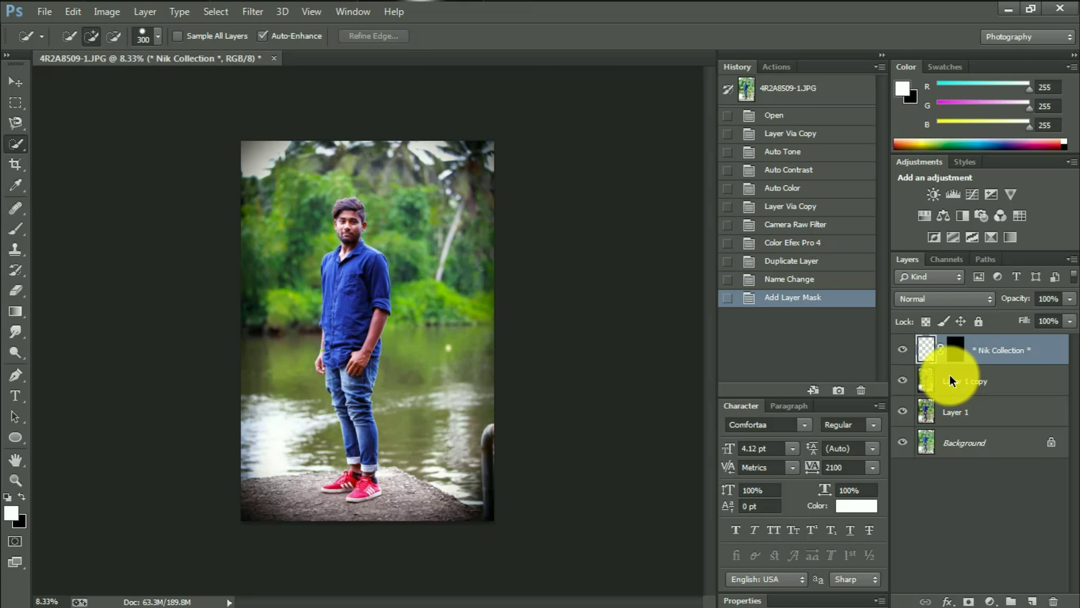
- Set the CEP layer to 88% opacity and 85% fill, and place the fire flare in Screen mode
drag(1021, 298, 1016, 300)
drag(1025, 320, 1013, 324)
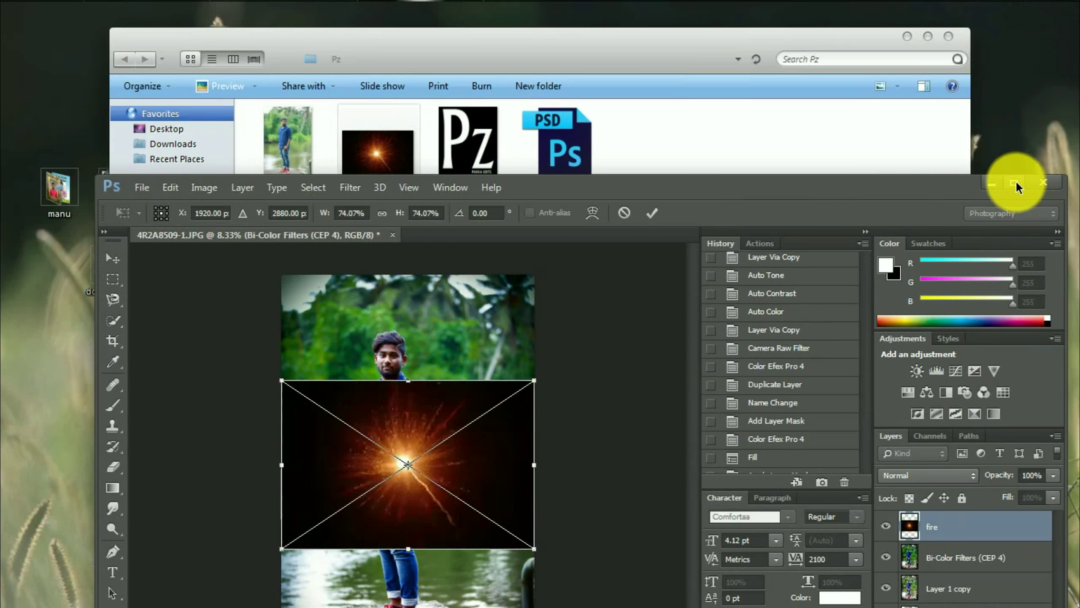
click(1017, 186)
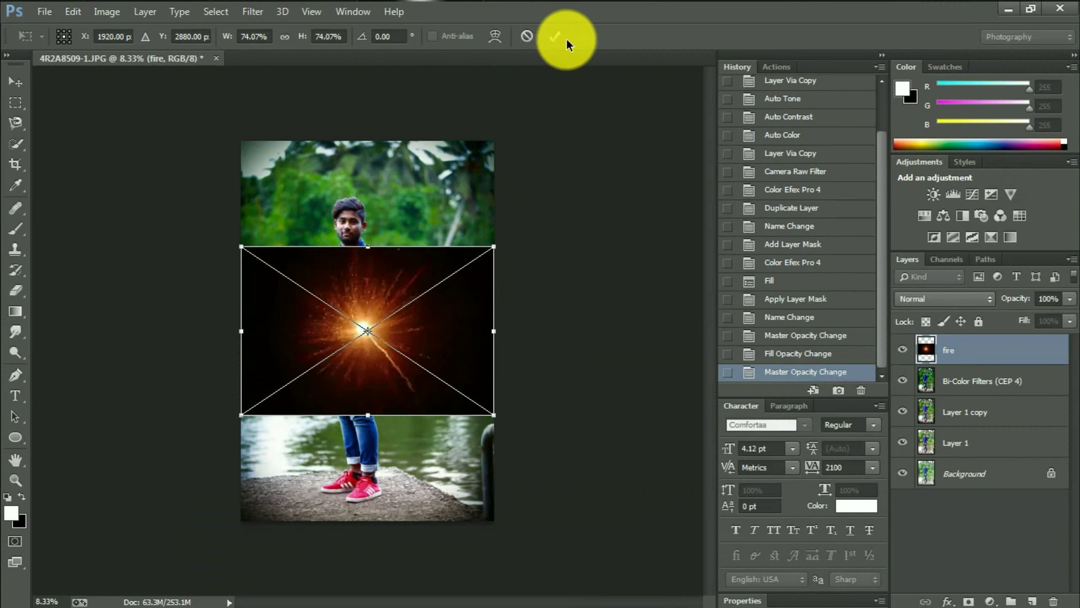
click(557, 36)
click(944, 299)
- Apply a Gaussian Blur to the fire flare layer
click(927, 133)
click(252, 12)
click(492, 272)
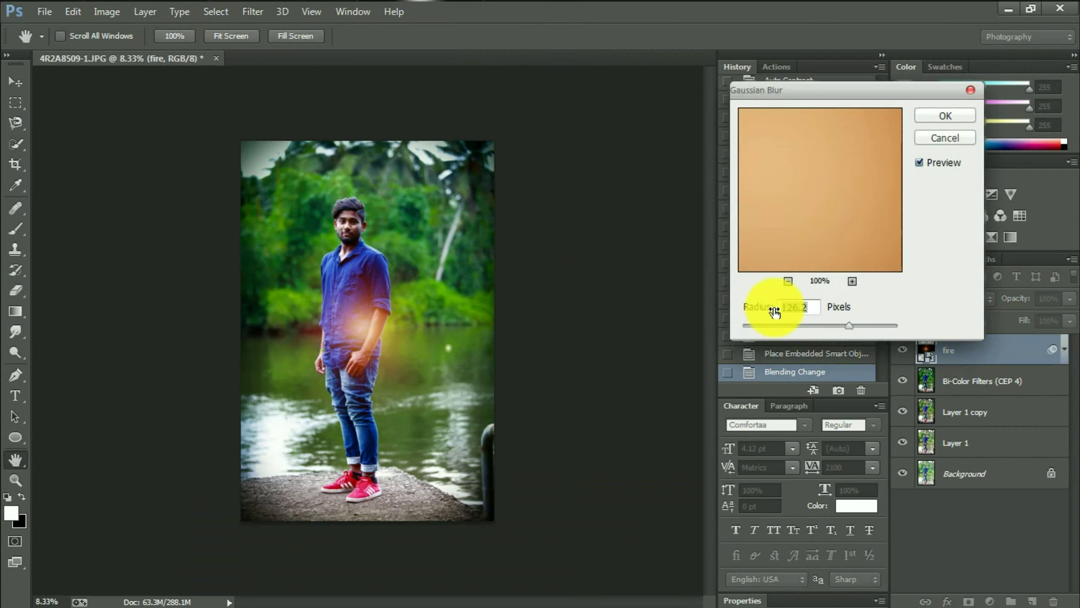
click(944, 113)
- Move the fire flare to the photo's right side, flipping and stretching it along the edge
click(12, 85)
drag(353, 327, 337, 189)
key(ctrl+t)
mouse_move(494, 205)
mouse_down()
mouse_move(279, 158)
mouse_move(632, 374)
mouse_up()
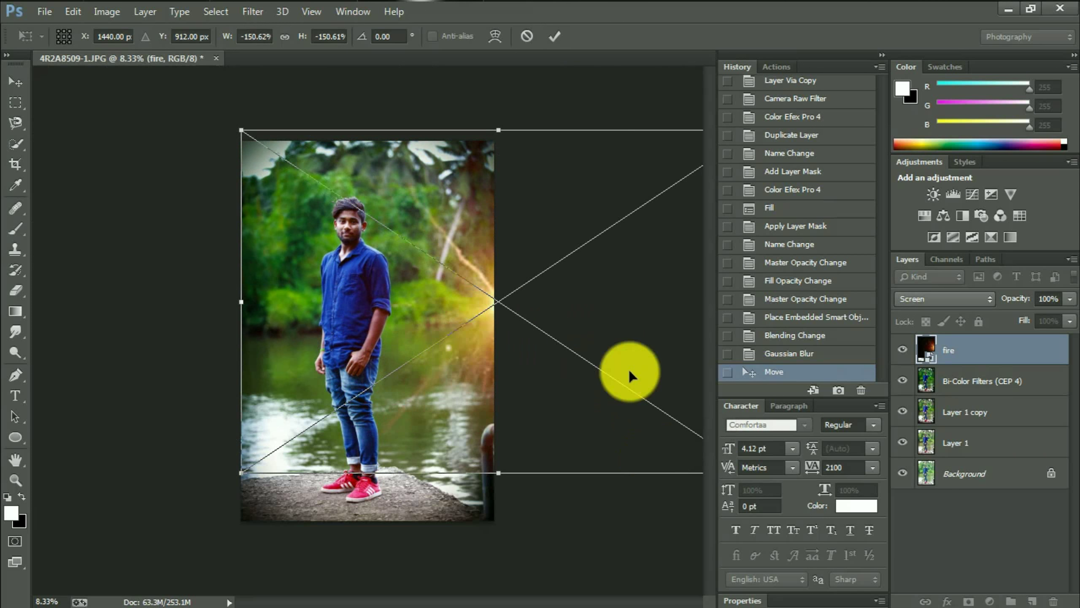
click(557, 37)
- Try Soft Light on the flare, revert it, and keep the fire layer at 100% opacity
click(991, 299)
click(908, 212)
key(ctrl+z)
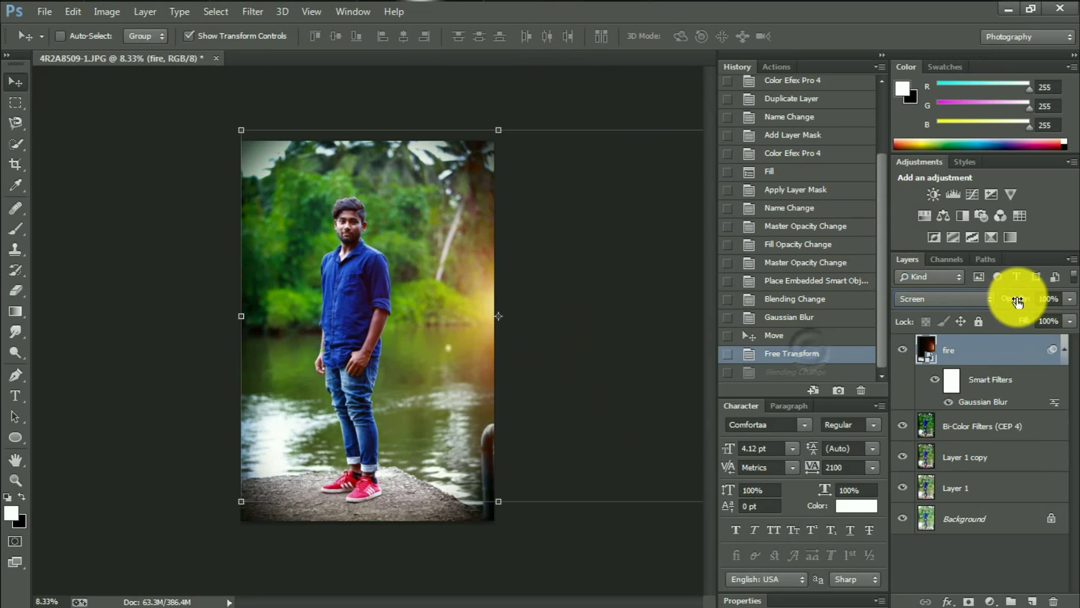
drag(1016, 301, 1028, 302)
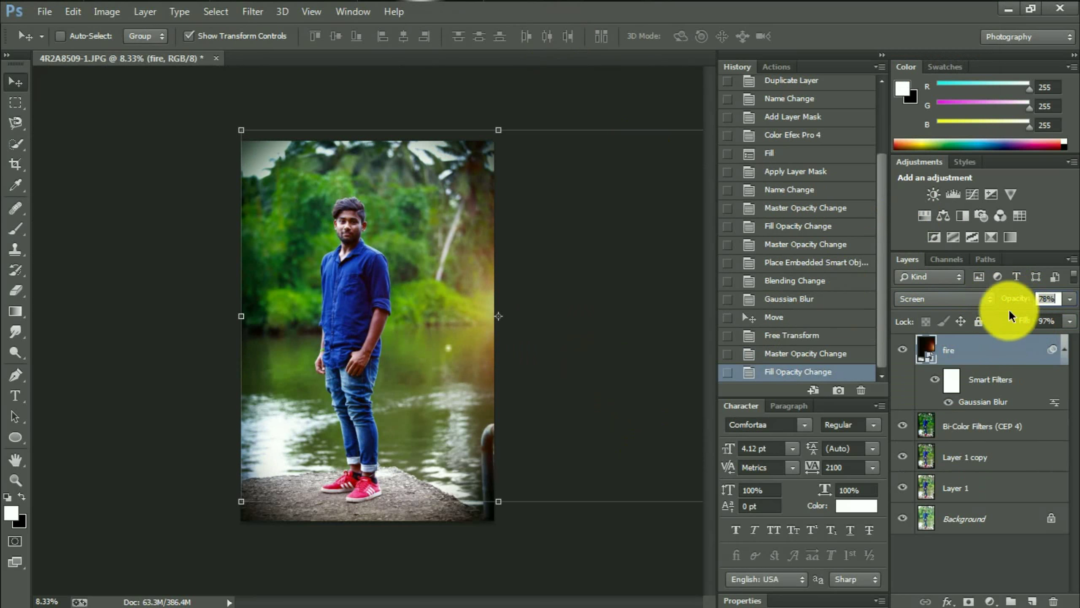
click(982, 299)
- Add a second Gaussian Blur of 1000 pixels to the fire flare
click(215, 12)
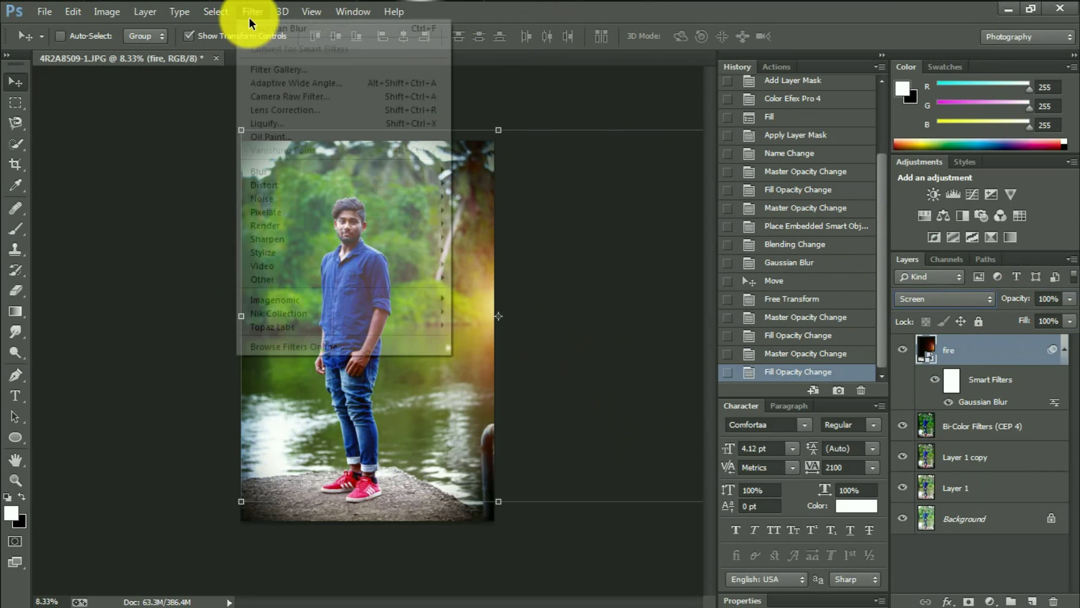
click(481, 259)
drag(867, 328, 888, 326)
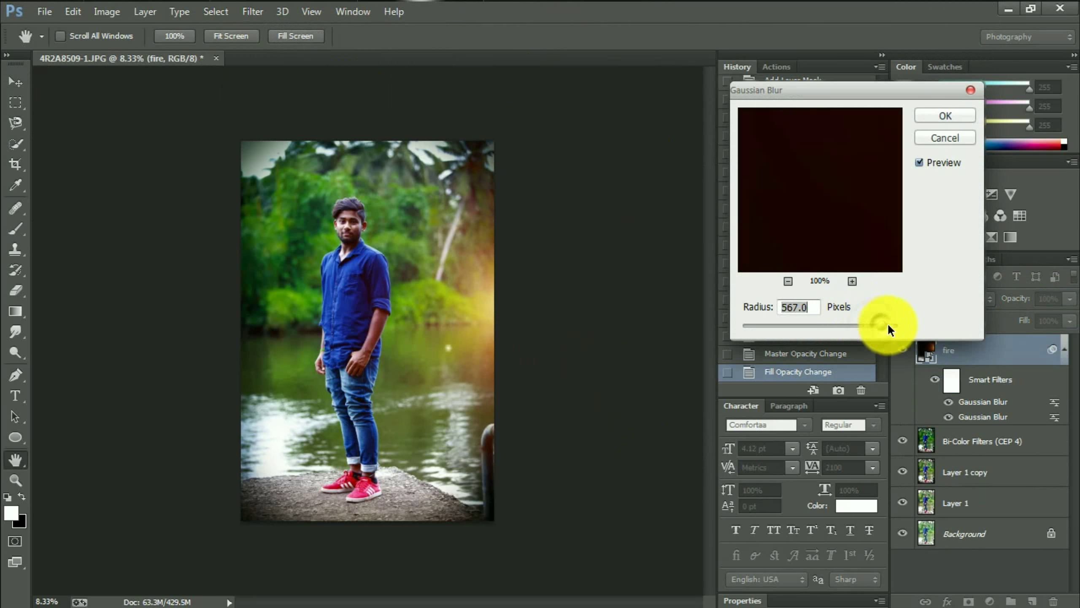
click(925, 115)
click(15, 82)
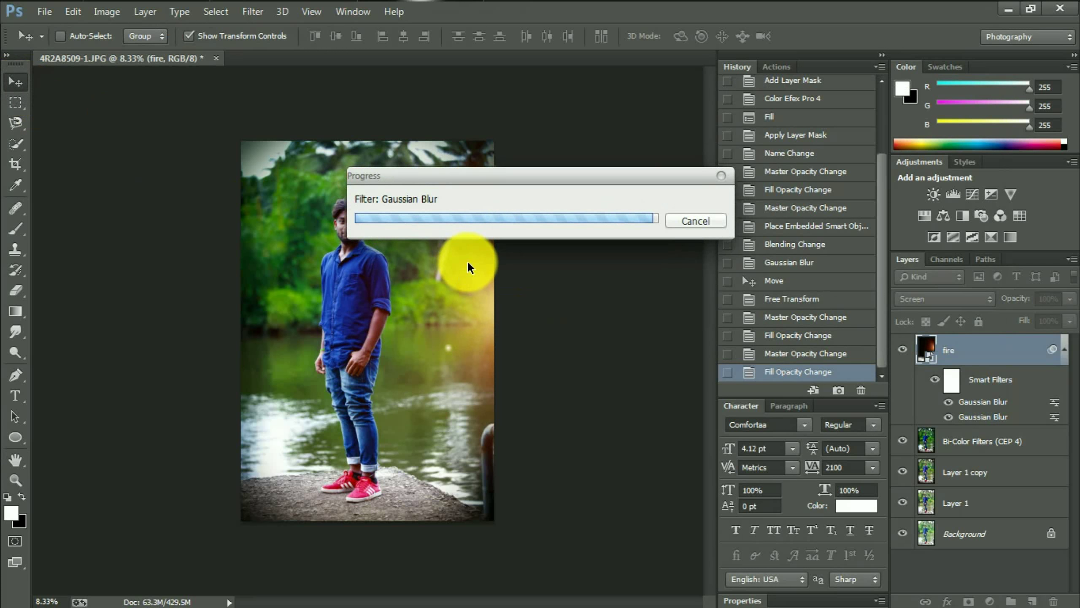
click(978, 441)
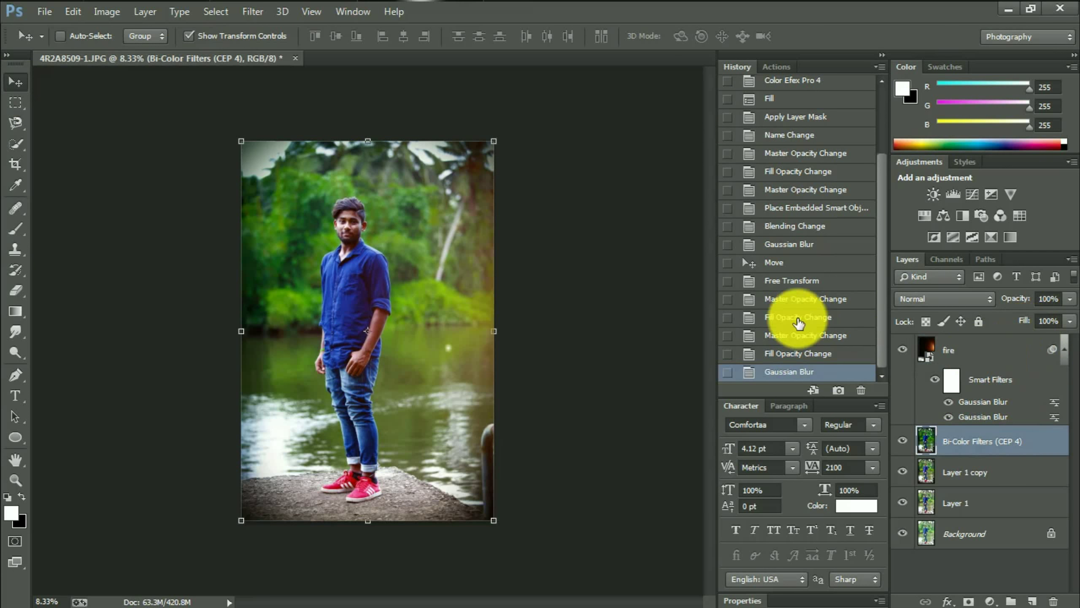
click(962, 355)
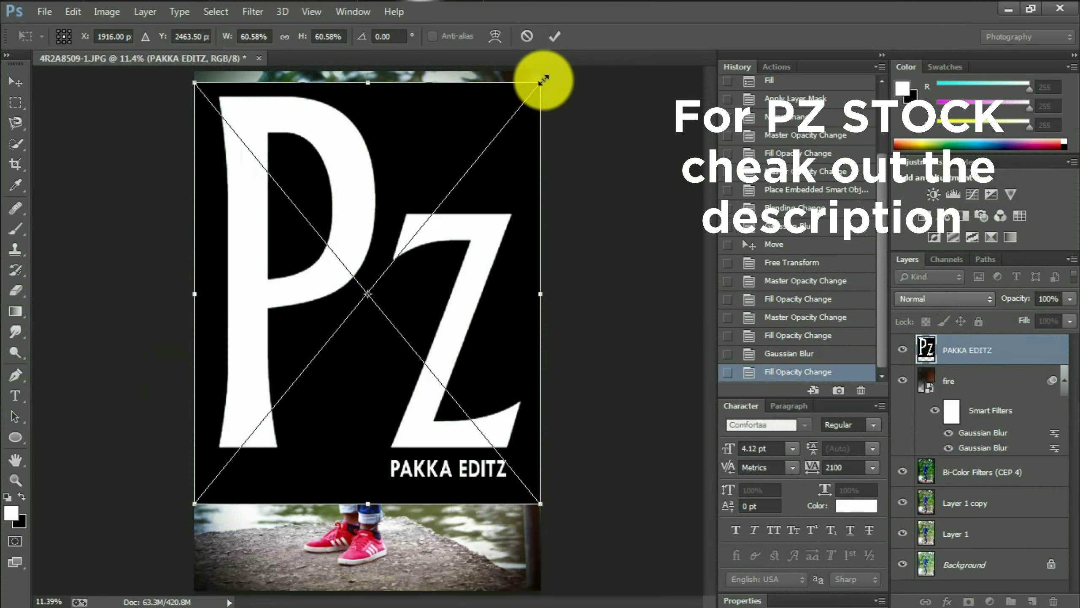
- Drag PAKKA EDITZ.psd from the Pz folder into Photoshop to open it
mouse_move(542, 77)
mouse_down()
mouse_move(411, 290)
mouse_move(526, 88)
mouse_up()
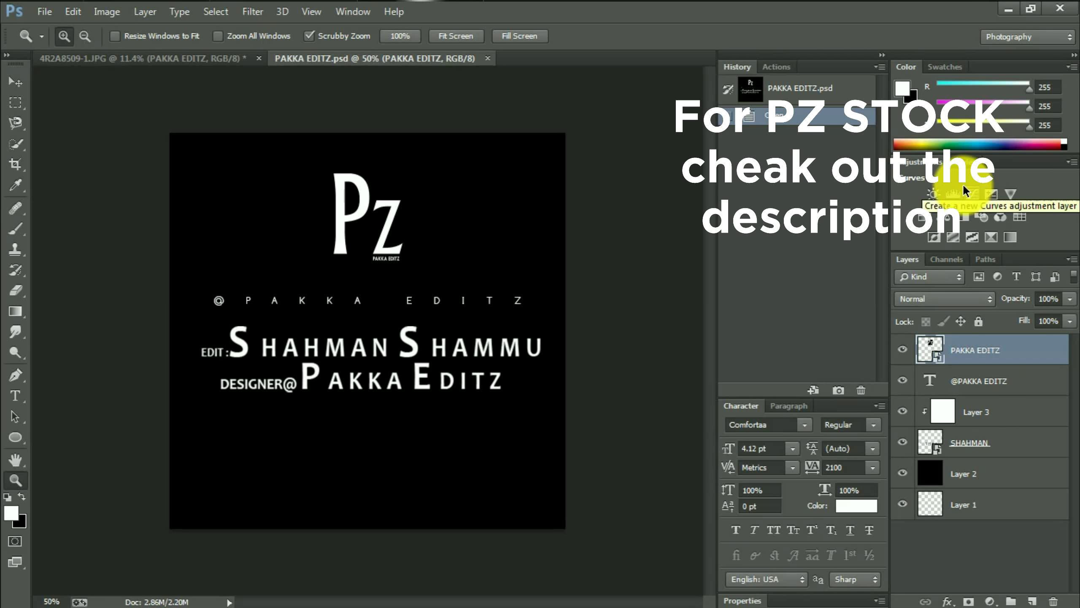
click(16, 82)
ctrl+click(518, 300)
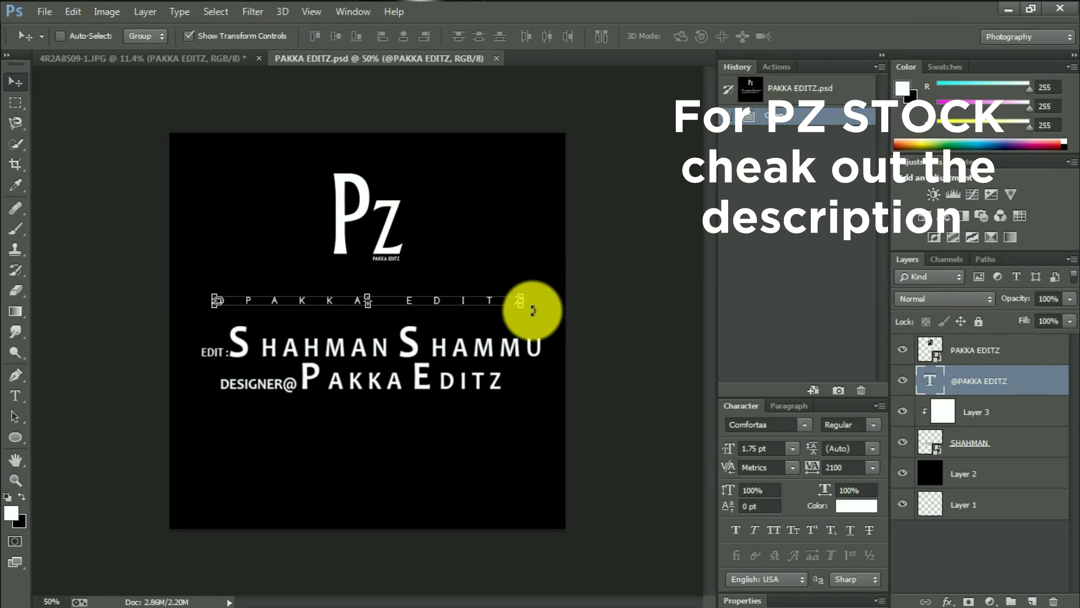
mouse_move(533, 311)
mouse_down()
mouse_move(367, 249)
mouse_move(461, 184)
mouse_move(482, 72)
mouse_up()
key(ctrl+t)
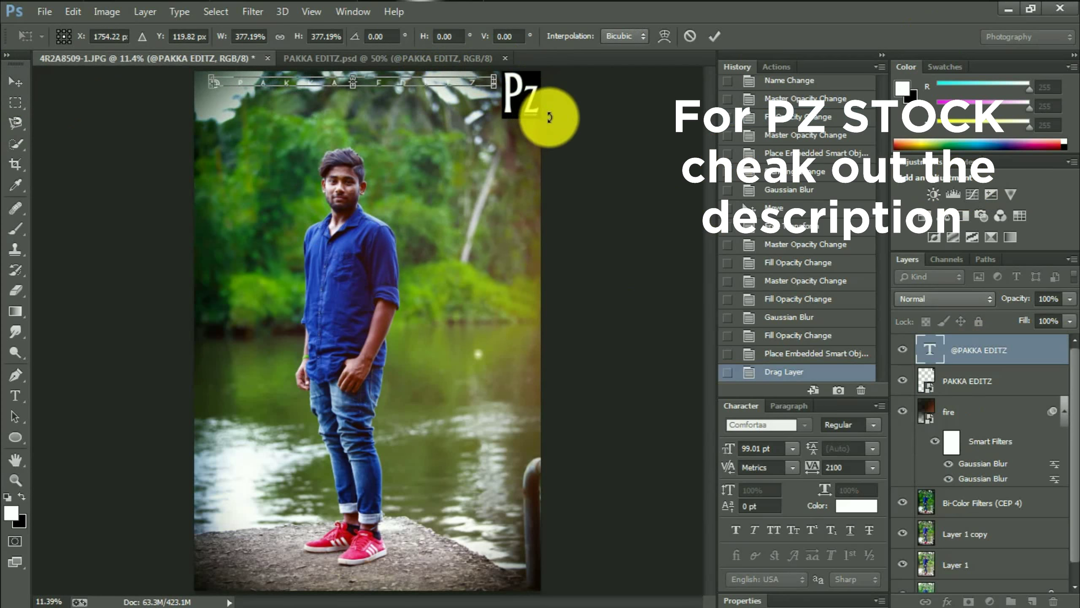
key(Return)
click(947, 601)
click(960, 581)
drag(827, 287, 822, 314)
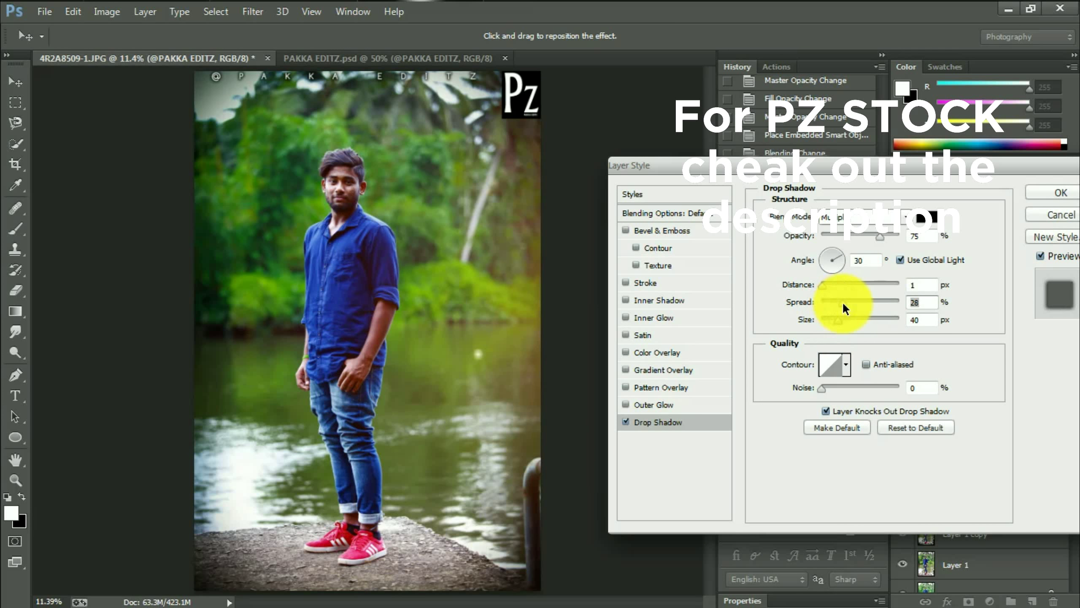
key(Return)
click(15, 395)
click(385, 78)
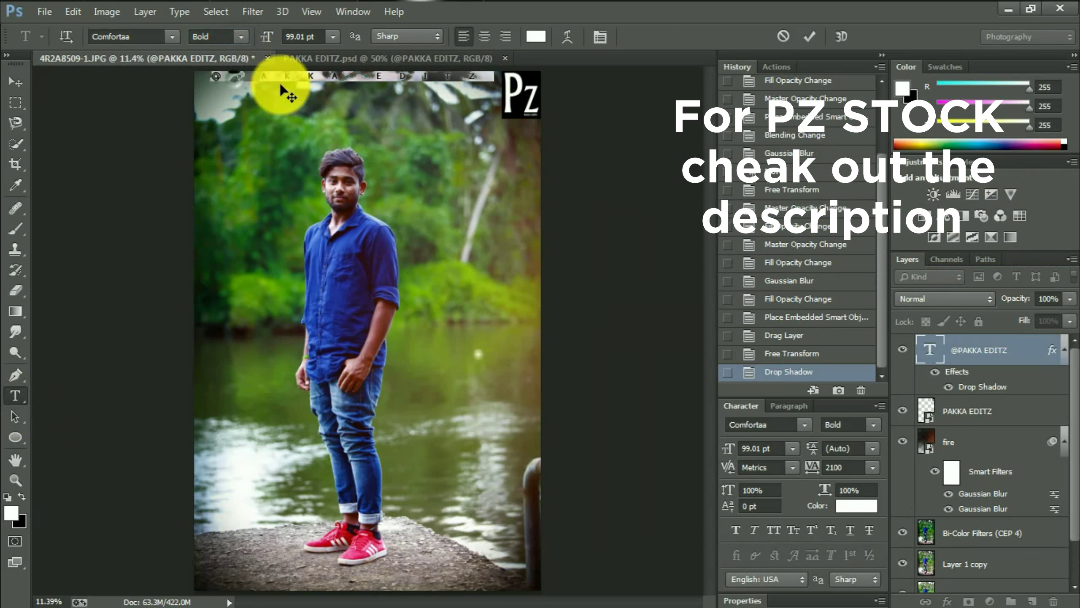
key(ctrl+Return)
- Bring the editor credit and Layer 3 from PAKKA EDITZ into the photo's bottom-left corner
click(965, 494)
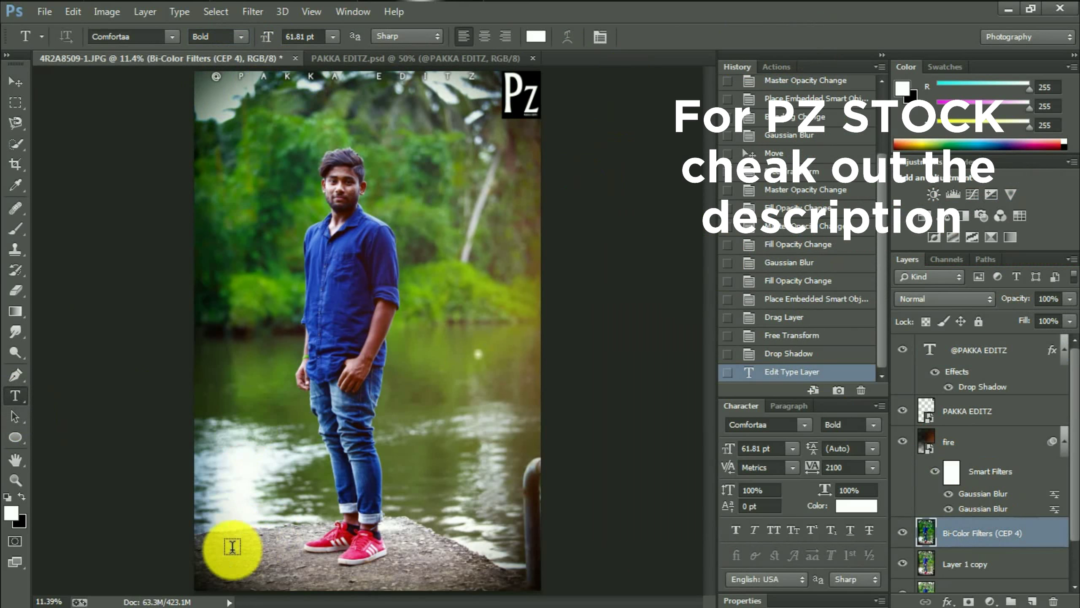
click(415, 58)
key(v)
click(976, 412)
shift+click(970, 443)
mouse_move(434, 338)
mouse_down()
mouse_move(325, 314)
mouse_move(289, 533)
mouse_move(332, 495)
mouse_move(321, 563)
mouse_move(296, 570)
mouse_move(352, 479)
mouse_move(336, 488)
mouse_up()
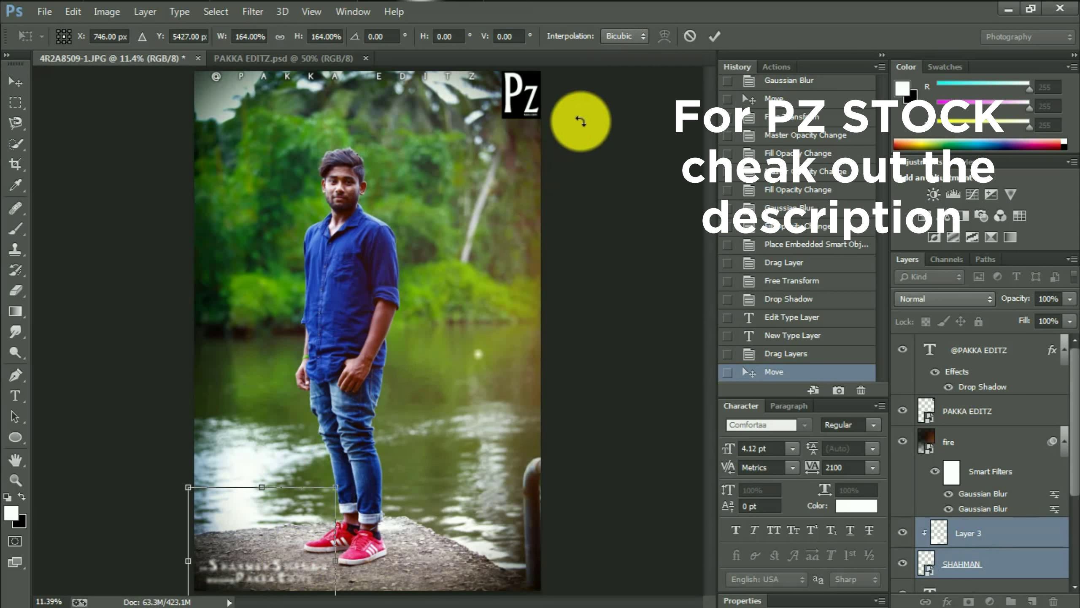
- Add the name 'midhun' as a new text line and enlarge it across the photo
click(715, 36)
click(13, 400)
click(237, 398)
text(midhun)
click(12, 75)
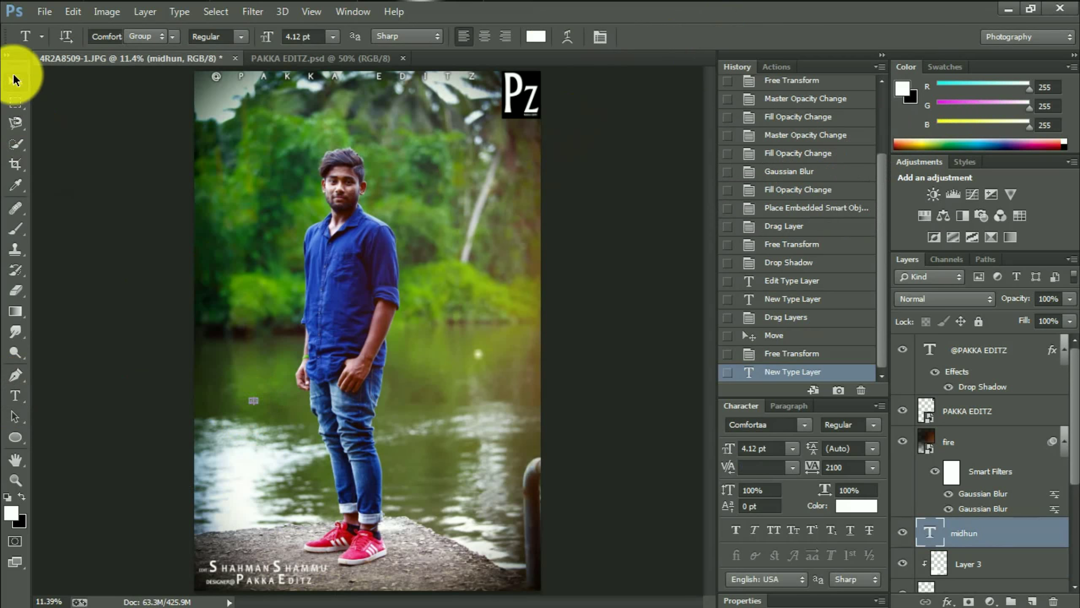
key(ctrl+t)
drag(262, 397, 386, 373)
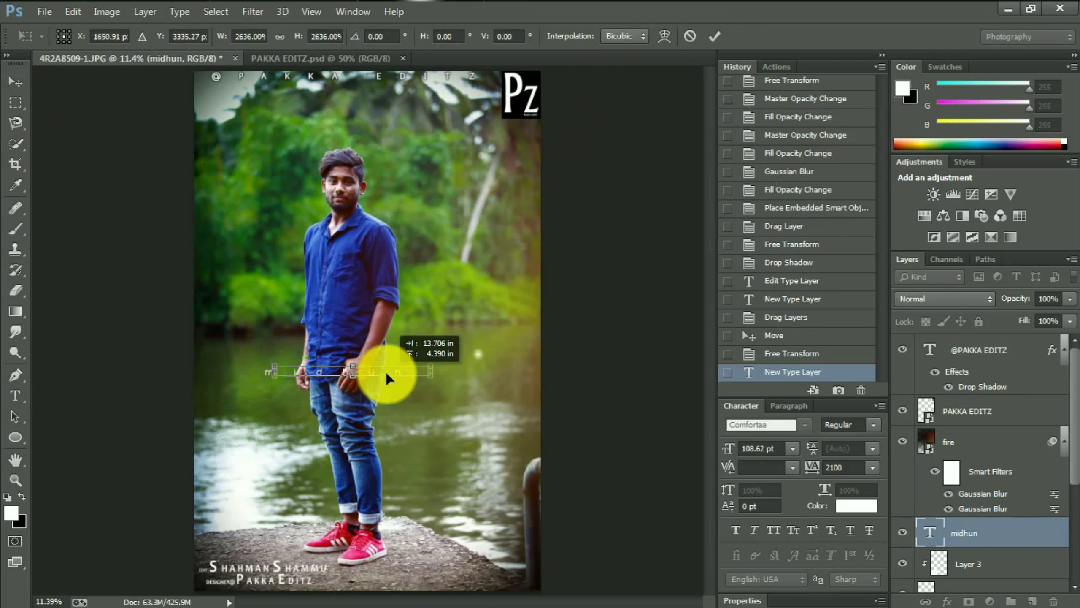
click(714, 37)
- Give the 'midhun' text a tracking of 100 and a Bold font style
key(t)
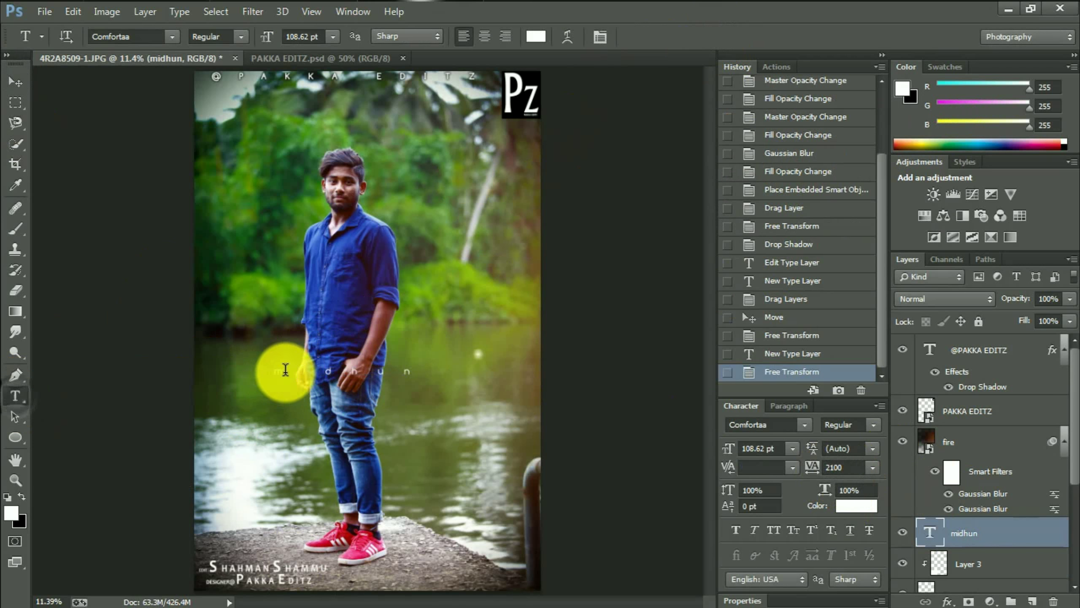
drag(278, 370, 424, 369)
text(100)
key(Return)
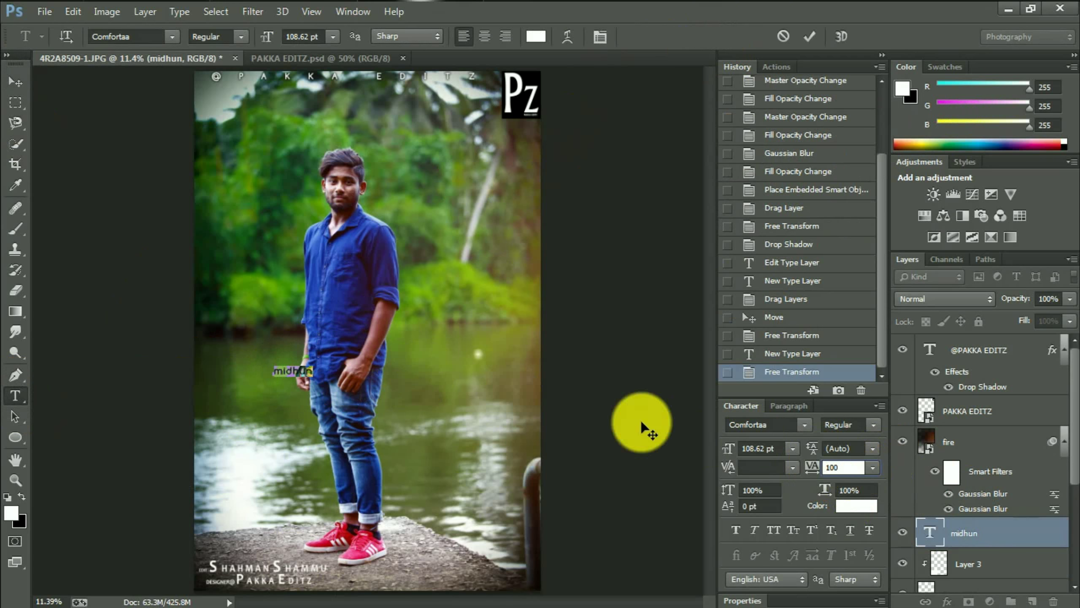
click(217, 36)
click(225, 72)
click(809, 37)
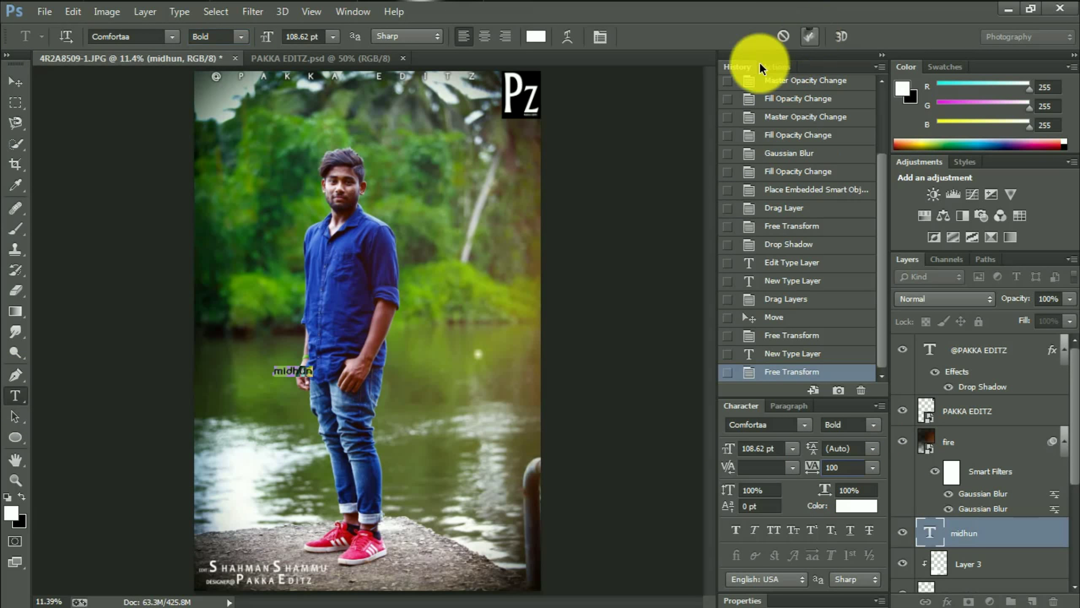
- Scale the 'midhun' text up to about 340%
key(v)
key(ctrl+t)
mouse_move(314, 376)
mouse_down()
mouse_move(313, 367)
mouse_move(284, 540)
mouse_up()
key(Return)
- Add a Drop Shadow to 'midhun' and widen and soften it with more Spread and Size
click(947, 601)
click(965, 578)
drag(820, 299, 834, 319)
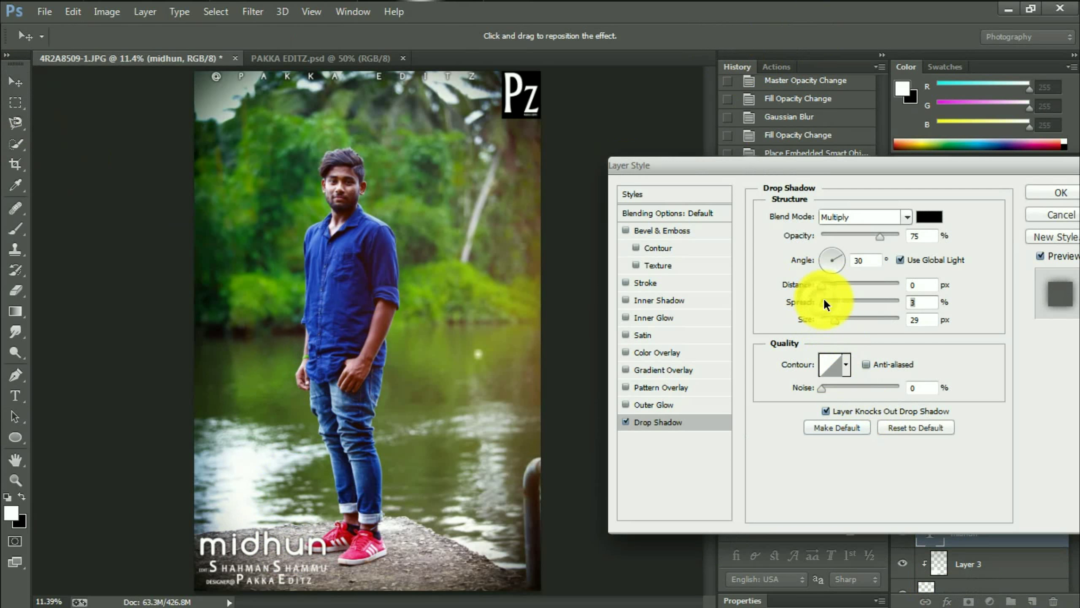
click(1054, 192)
scroll(524, 327, down, 1)
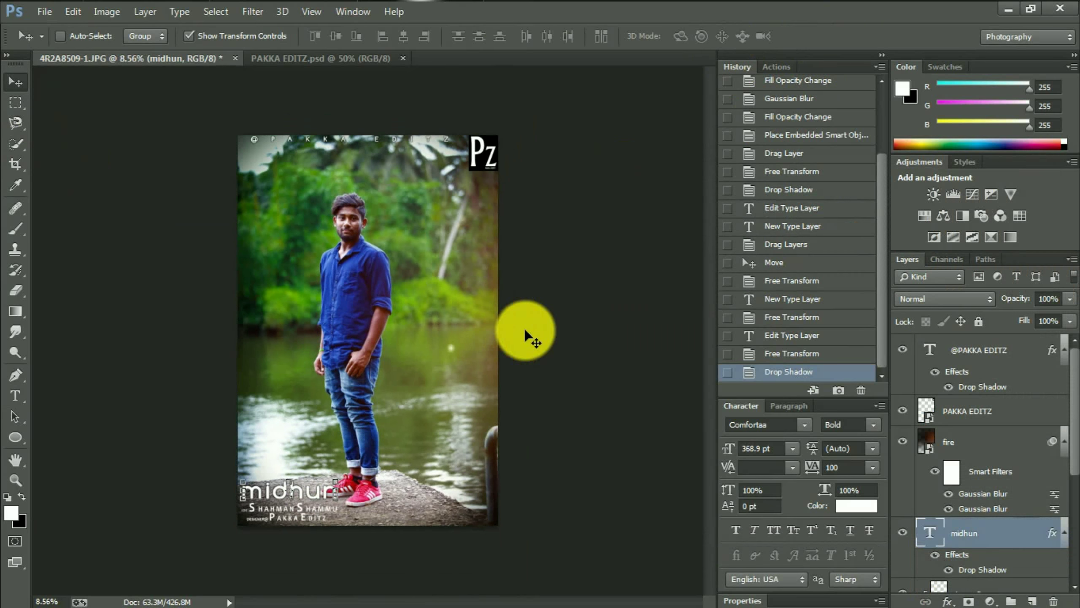
double_click(974, 569)
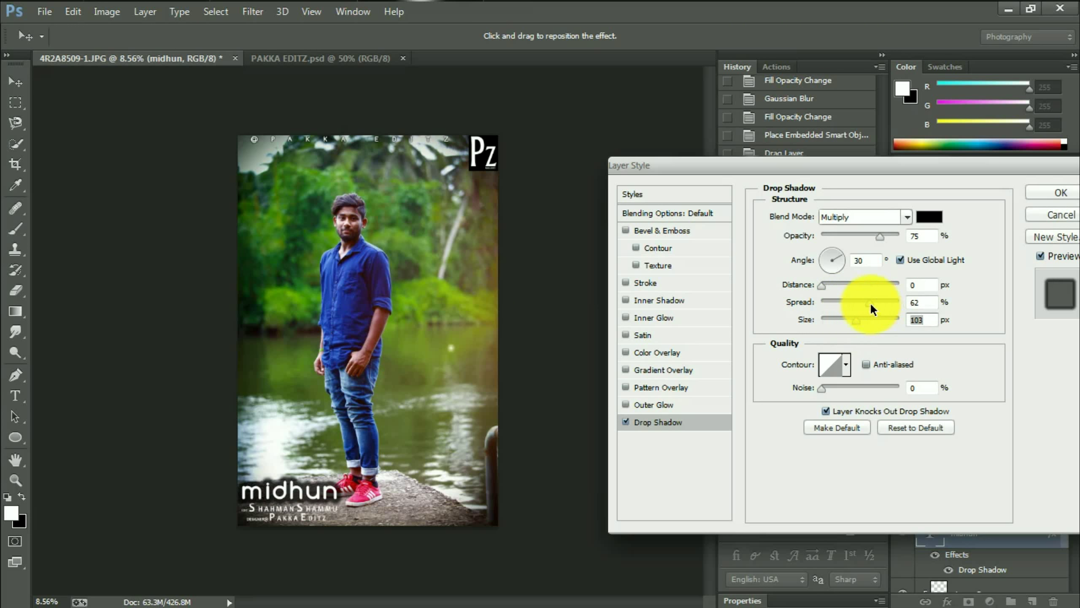
key(Return)
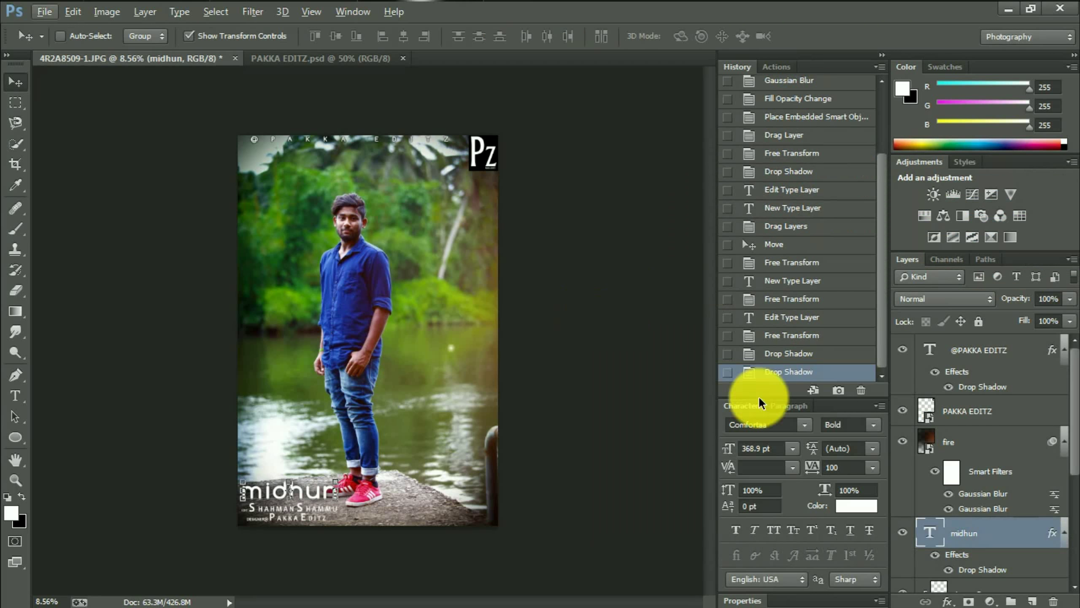
- Stamp all visible layers into a new merged layer at the top of the stack
click(978, 350)
key(Up)
key(ctrl+alt+shift+e)
click(252, 12)
- Apply Camera Raw to Layer 4 with Contrast +12 and HSL saturation tweaks for oranges, yellows and greens
click(291, 96)
drag(924, 365, 886, 366)
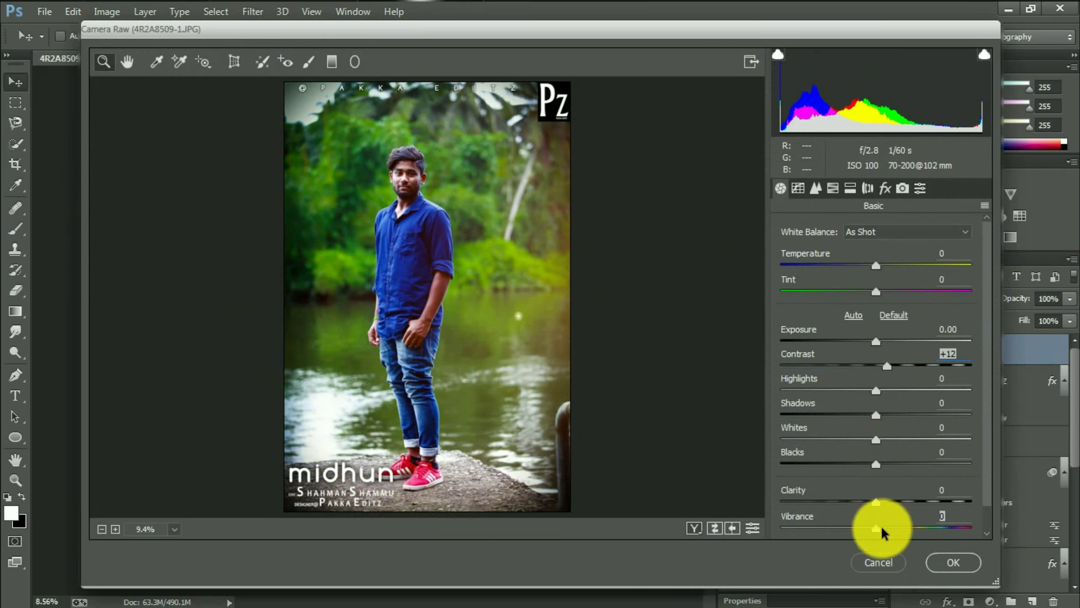
click(833, 188)
click(826, 251)
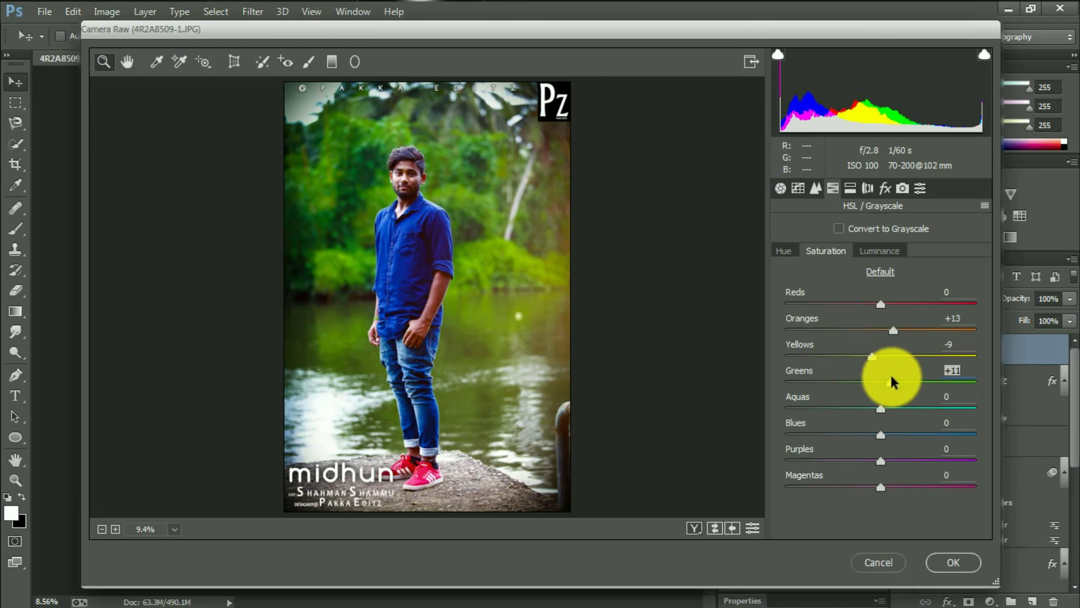
mouse_move(881, 303)
mouse_down()
mouse_move(894, 303)
mouse_move(872, 303)
mouse_up()
click(953, 562)
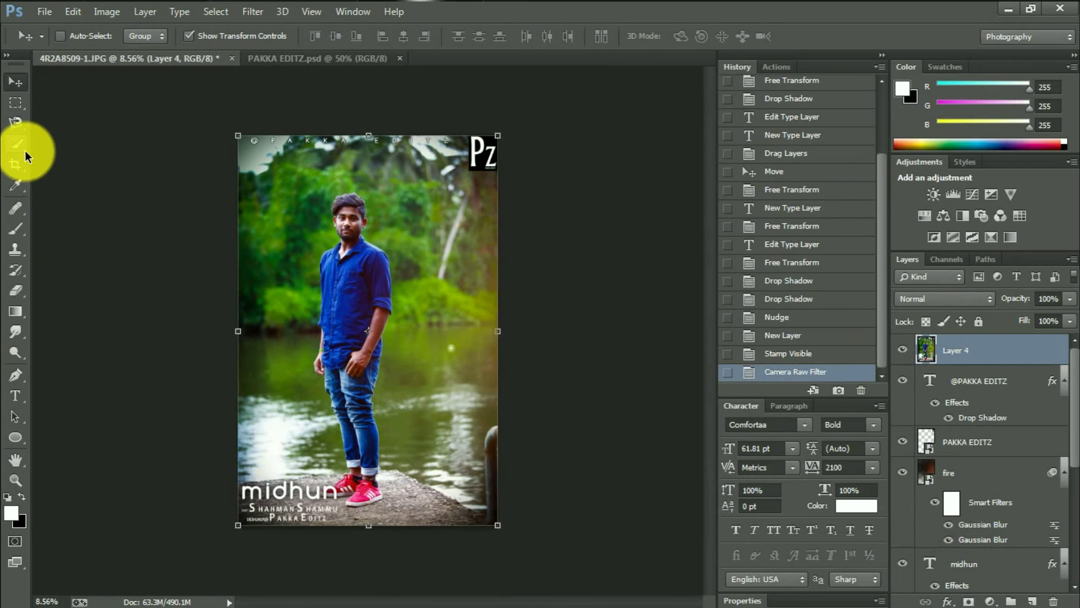
- Duplicate the merged layer and attempt a heal, then revert to the Camera Raw result
click(15, 353)
scroll(379, 180, up, 3)
scroll(380, 180, up, 2)
key(ctrl+j)
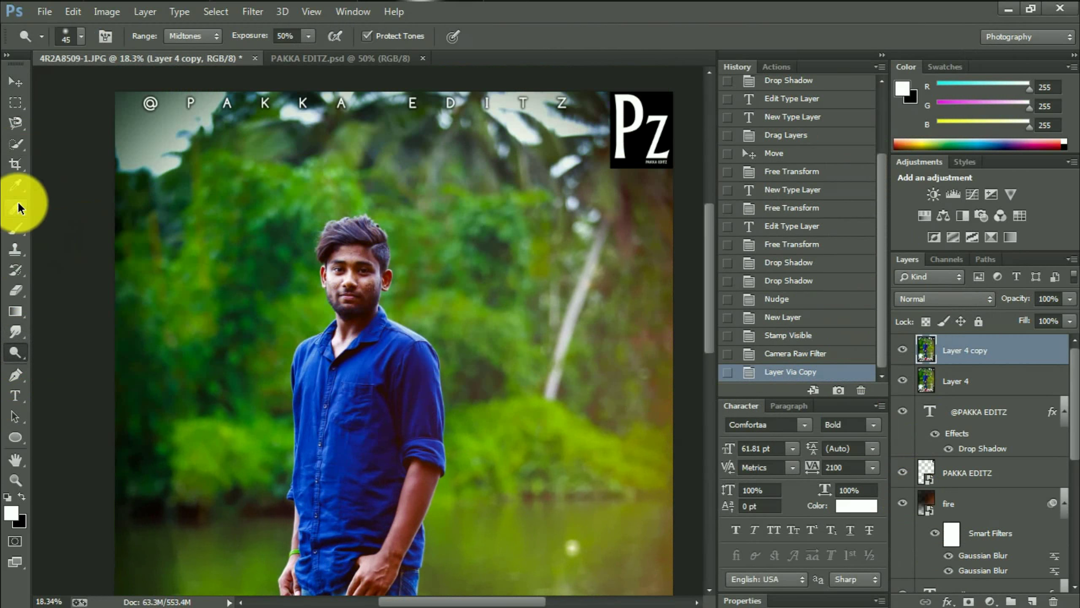
click(17, 208)
scroll(350, 316, up, 2)
scroll(386, 253, up, 4)
click(314, 174)
click(544, 241)
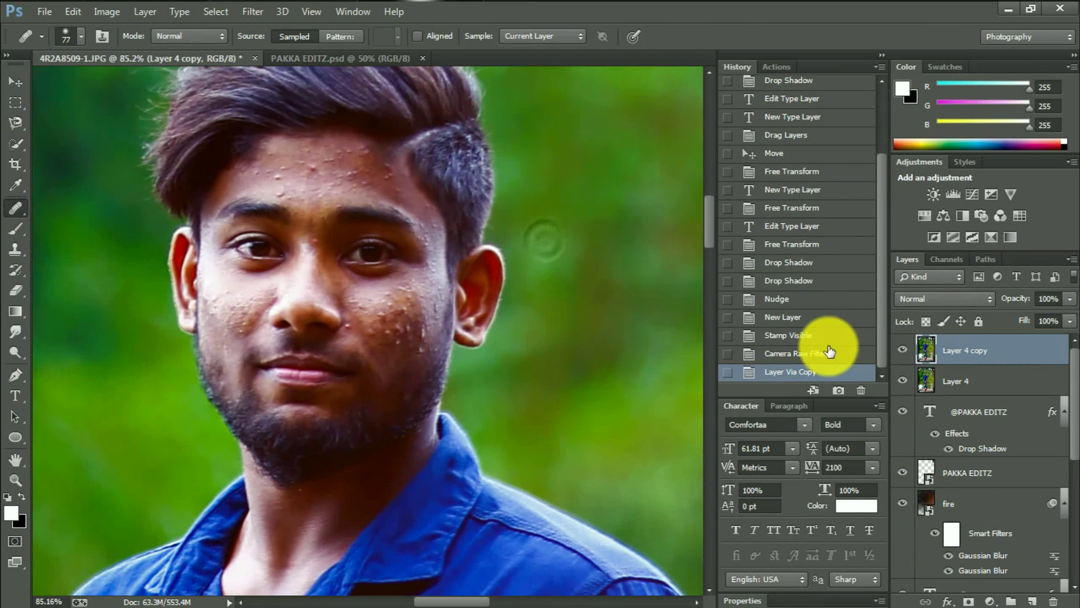
click(829, 353)
scroll(405, 333, down, 2)
scroll(404, 333, down, 2)
- Hide Layer 4 copy and apply Imagenomic Noiseware noise reduction to Layer 4
click(253, 11)
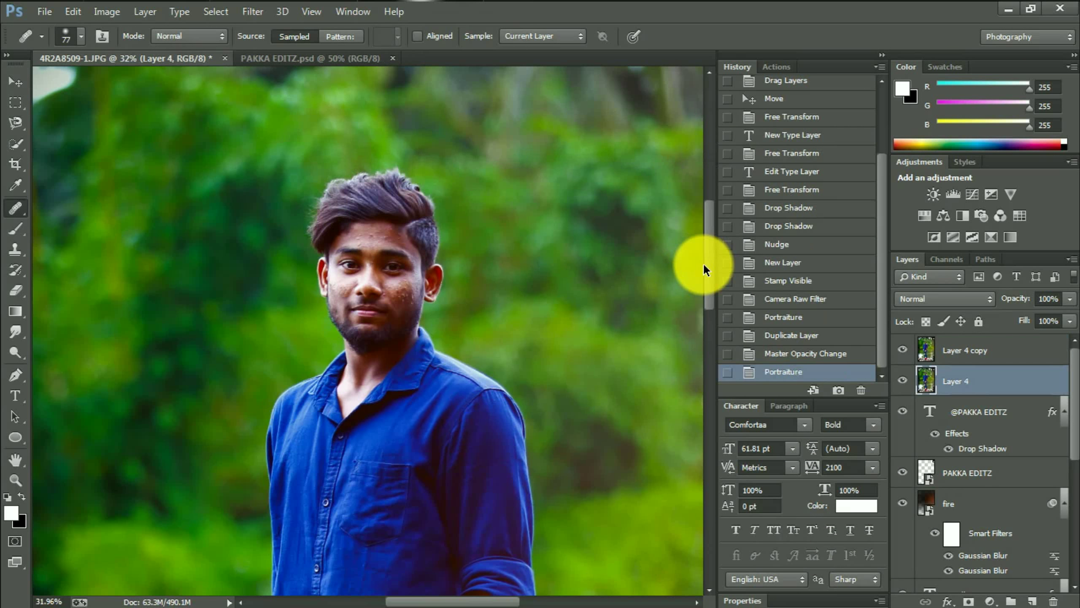
click(253, 12)
click(899, 355)
click(253, 11)
click(485, 299)
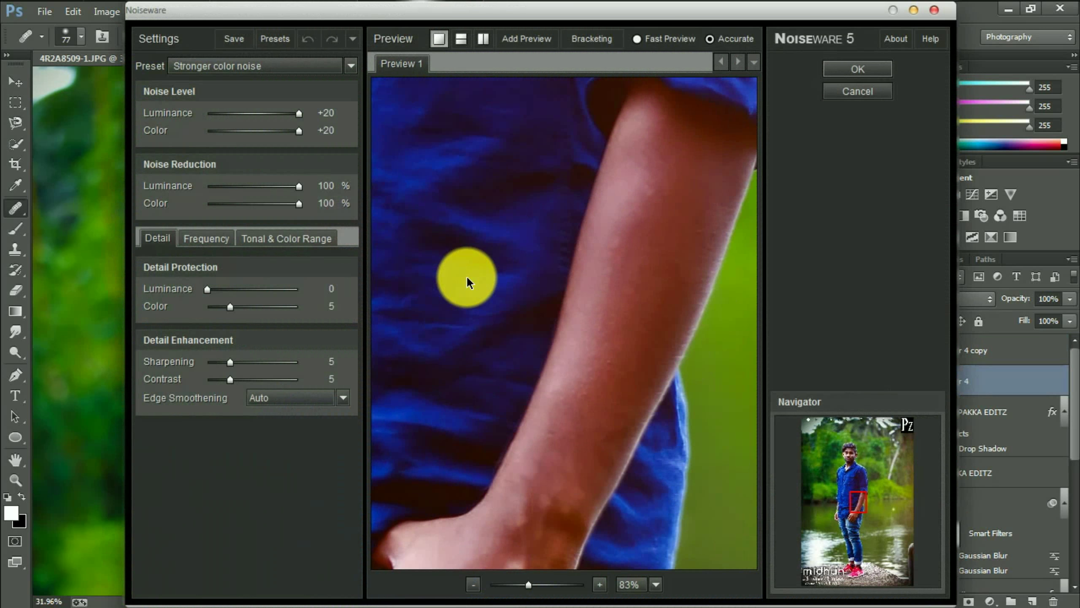
click(912, 65)
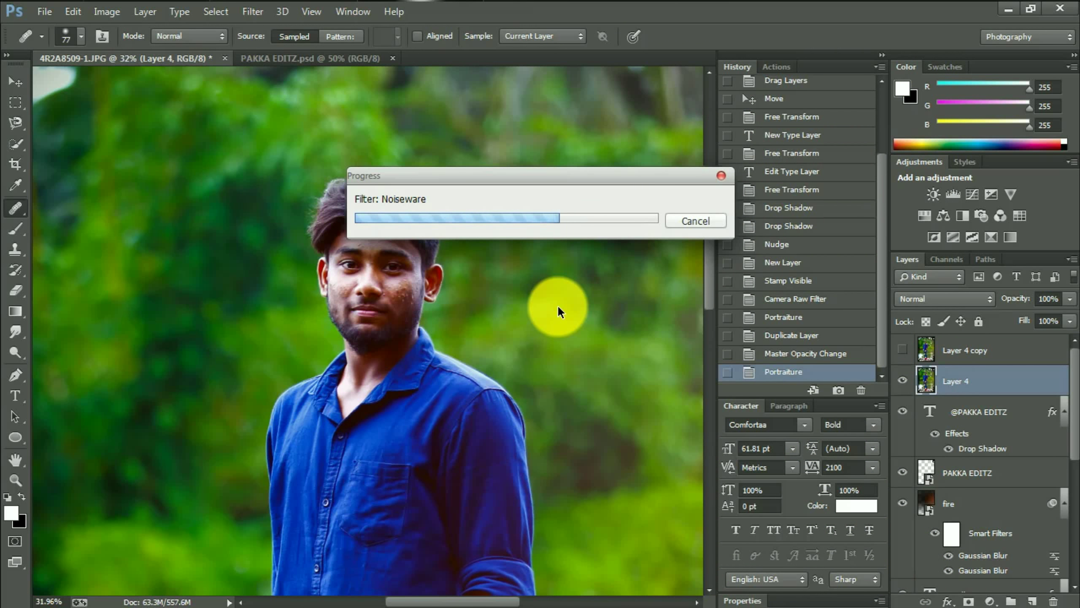
- Spot-heal the cheek blemishes using a 45 px Spot Healing Brush
right_click(15, 207)
click(106, 208)
scroll(411, 302, up, 3)
click(386, 355)
click(420, 377)
click(783, 317)
right_click(418, 357)
drag(489, 314, 473, 315)
click(395, 364)
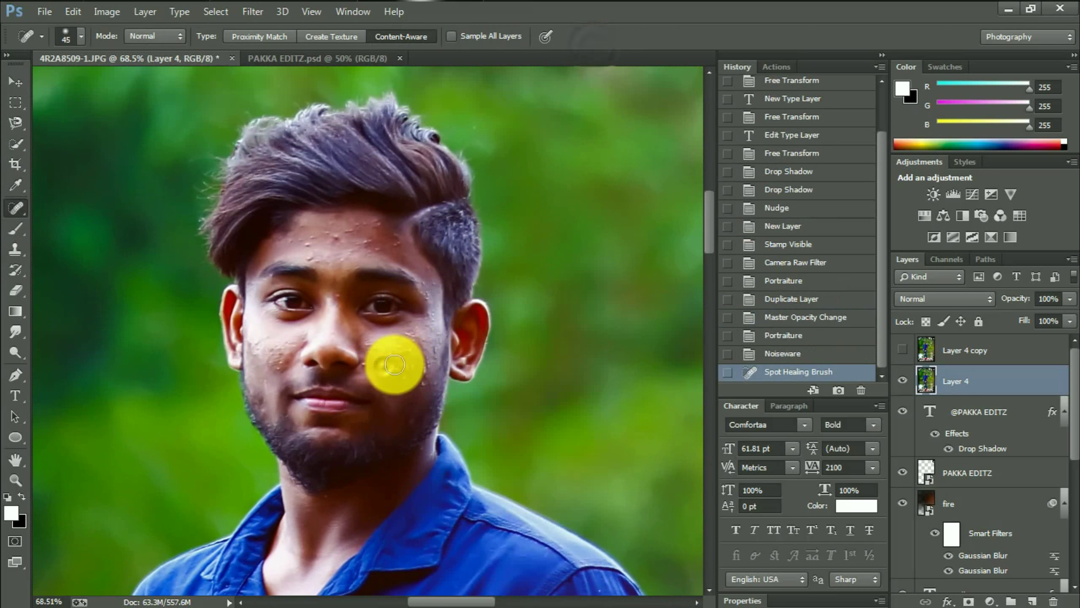
click(418, 372)
- Heal the remaining spots on the right cheek, forehead, eyebrow end, left cheek and beside the nose
right_click(422, 375)
click(434, 385)
click(444, 395)
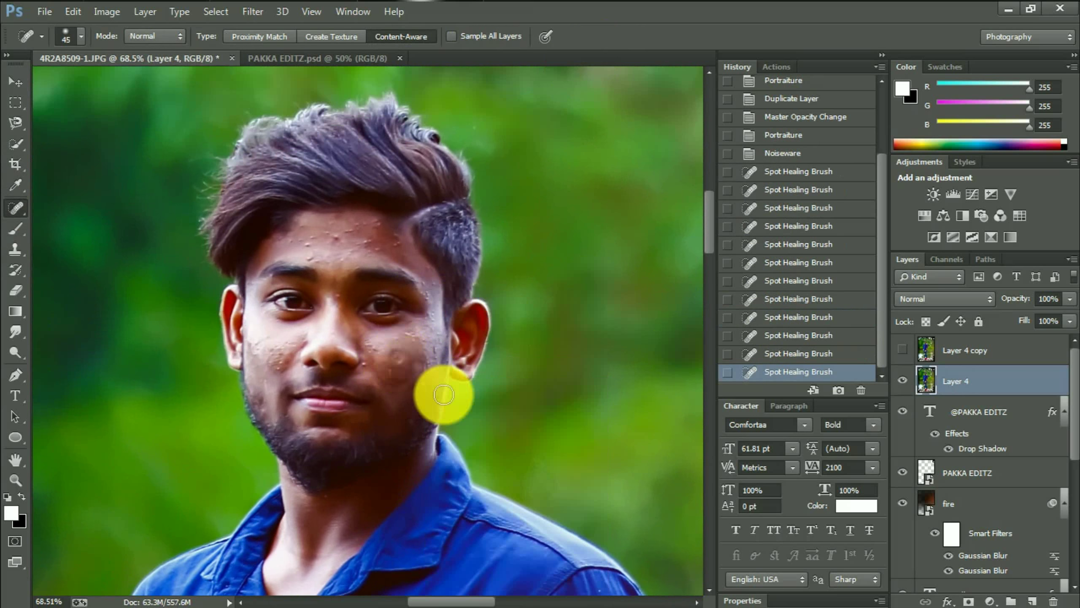
scroll(443, 395, up, 2)
click(325, 212)
click(373, 181)
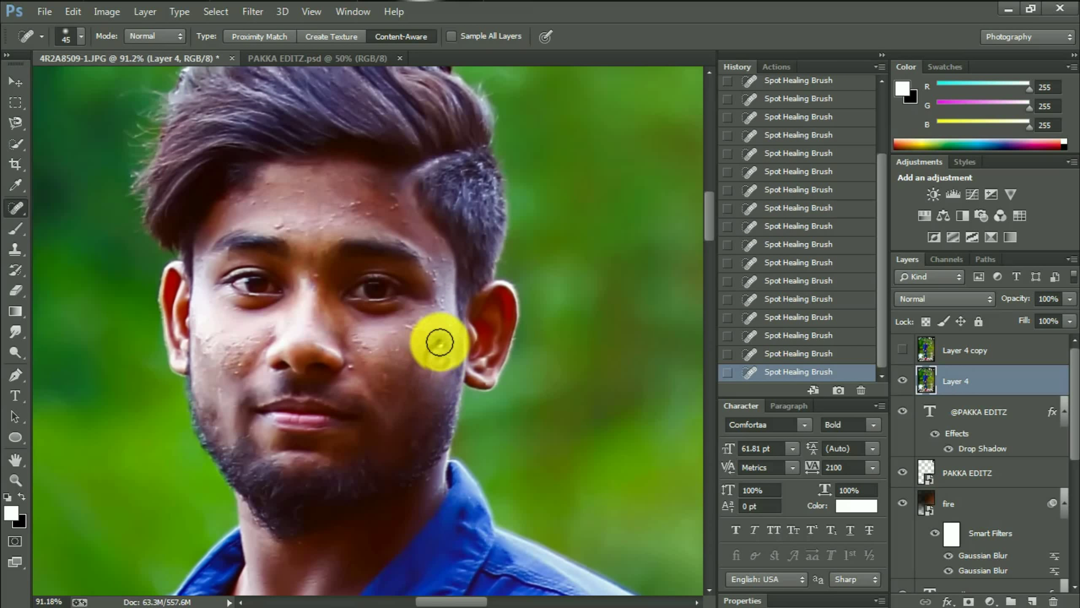
click(431, 263)
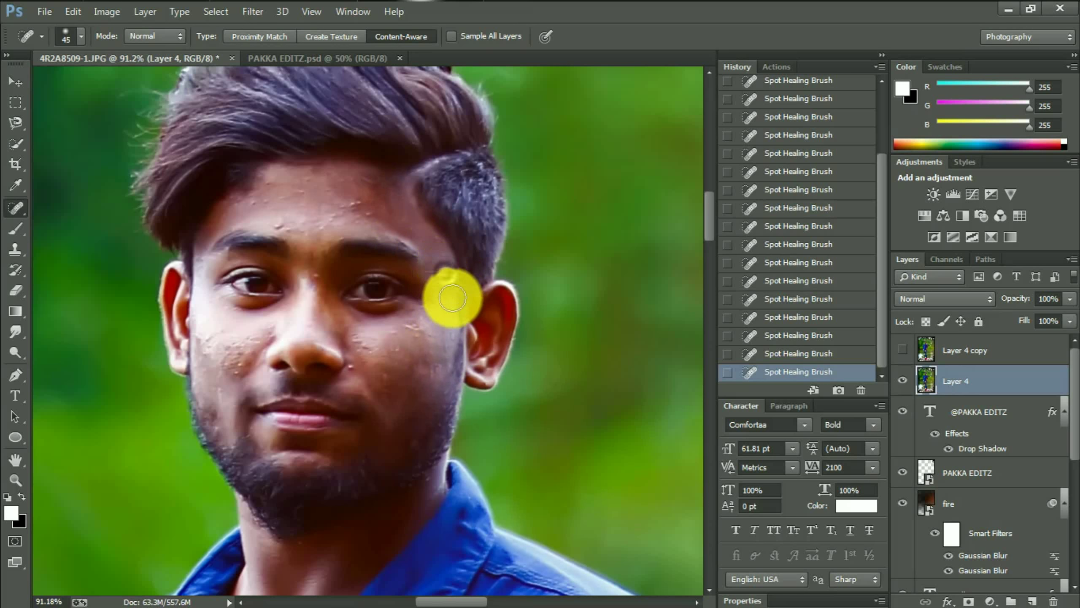
click(225, 369)
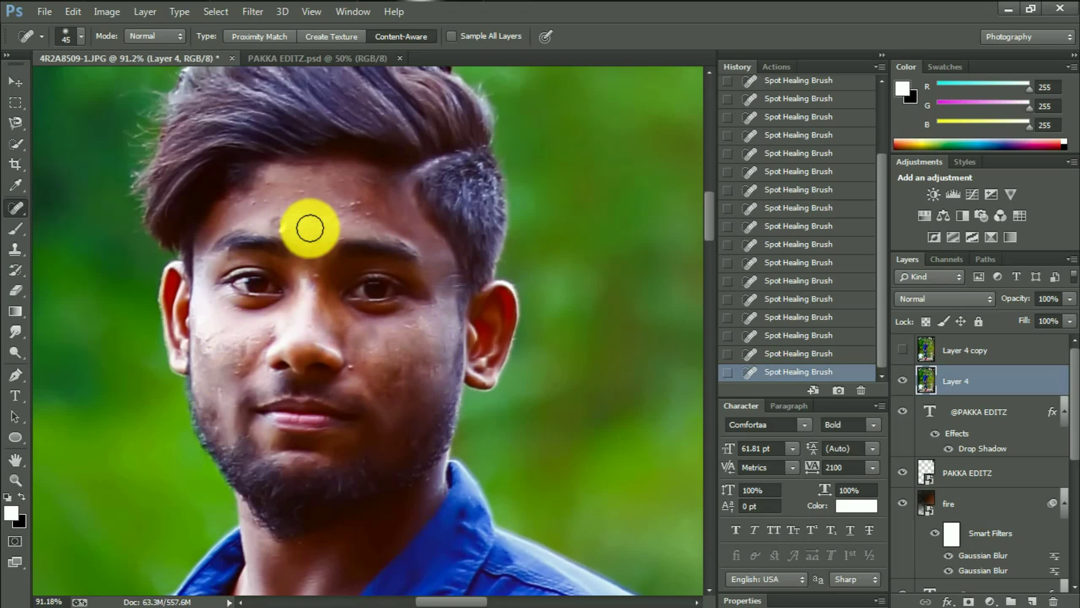
click(355, 365)
key(bracketleft)
key(bracketleft)
key(bracketleft)
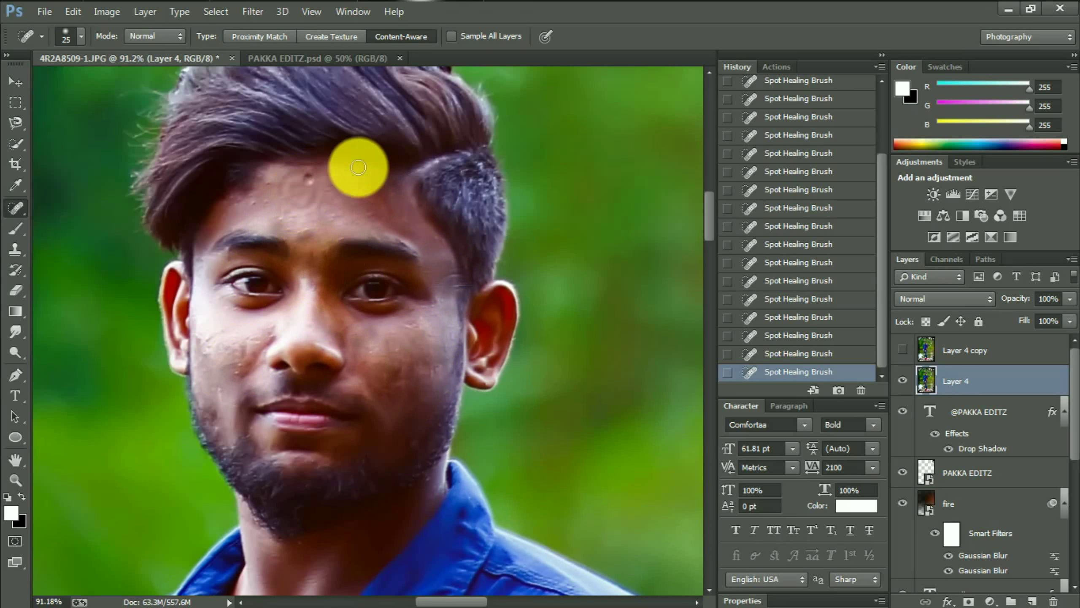
- Duplicate the retouched Layer 4 to prepare it for dodging
scroll(357, 435, down, 1)
scroll(358, 435, down, 3)
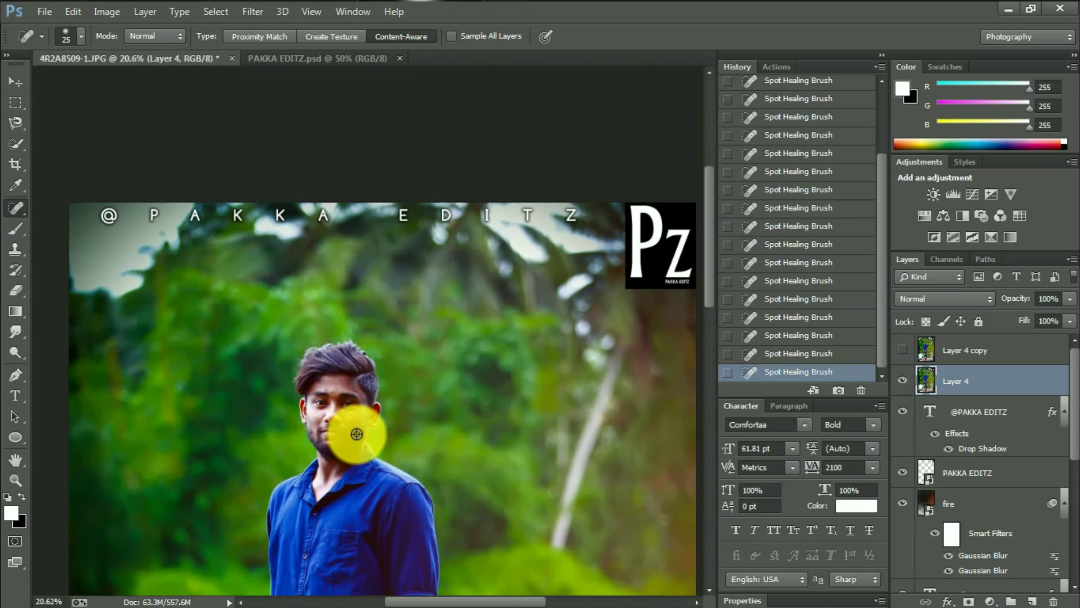
scroll(349, 447, up, 1)
scroll(383, 341, down, 2)
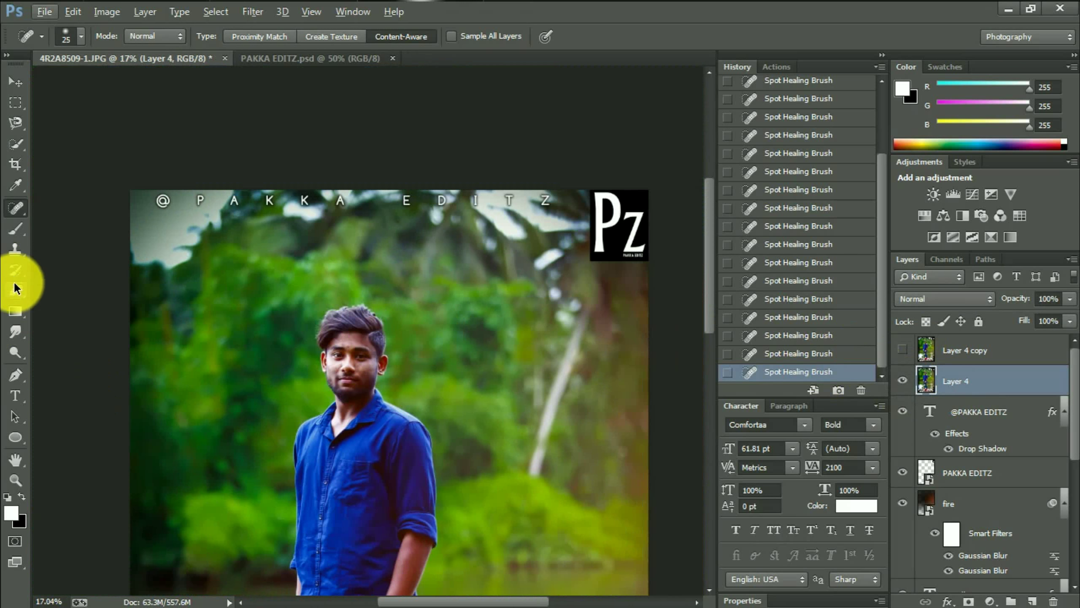
click(6, 344)
key(ctrl+j)
scroll(354, 315, up, 3)
- Dodge the face and the areas around the hands brighter
mouse_move(357, 313)
mouse_down()
mouse_move(338, 338)
mouse_move(391, 314)
mouse_move(374, 403)
mouse_up()
scroll(376, 425, down, 2)
scroll(377, 424, down, 2)
drag(361, 490, 366, 507)
drag(258, 530, 264, 543)
scroll(258, 531, down, 2)
- Add a monochrome Channel Mixer layer in Screen mode with 79% fill and 25% opacity
click(990, 600)
click(961, 468)
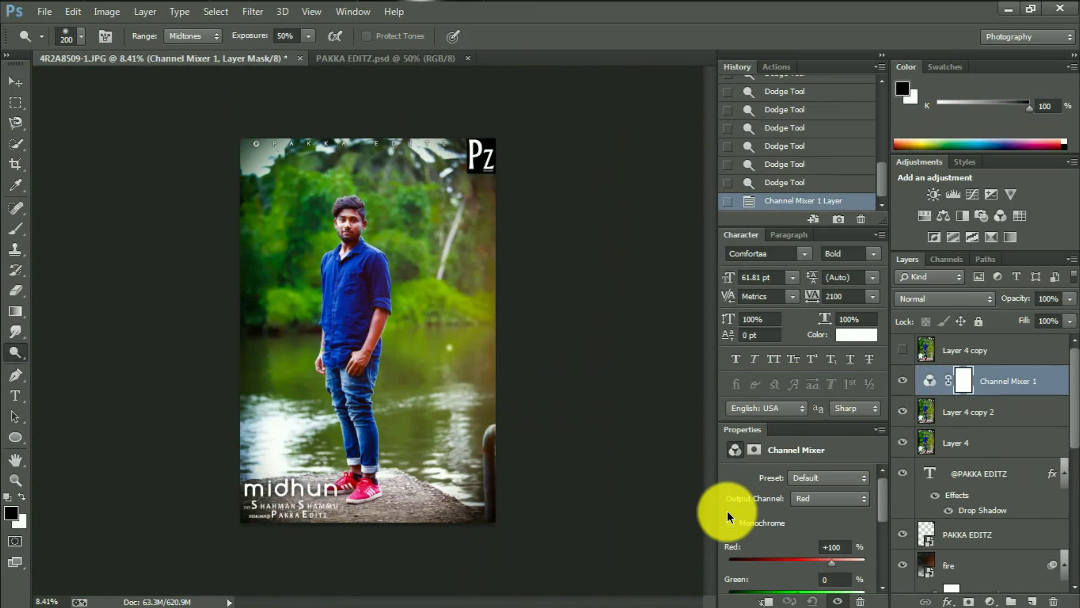
click(731, 522)
click(936, 298)
click(923, 154)
drag(1025, 321, 1013, 305)
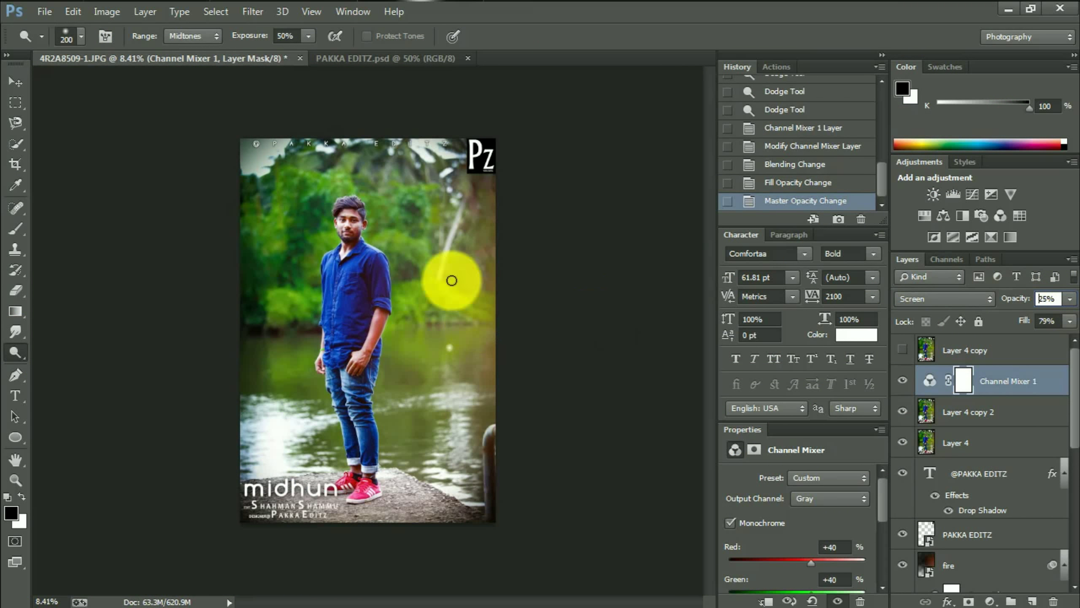
click(16, 291)
- Erase the Channel Mixer's effect over the face and head at 30% eraser opacity
text(30)
key(Return)
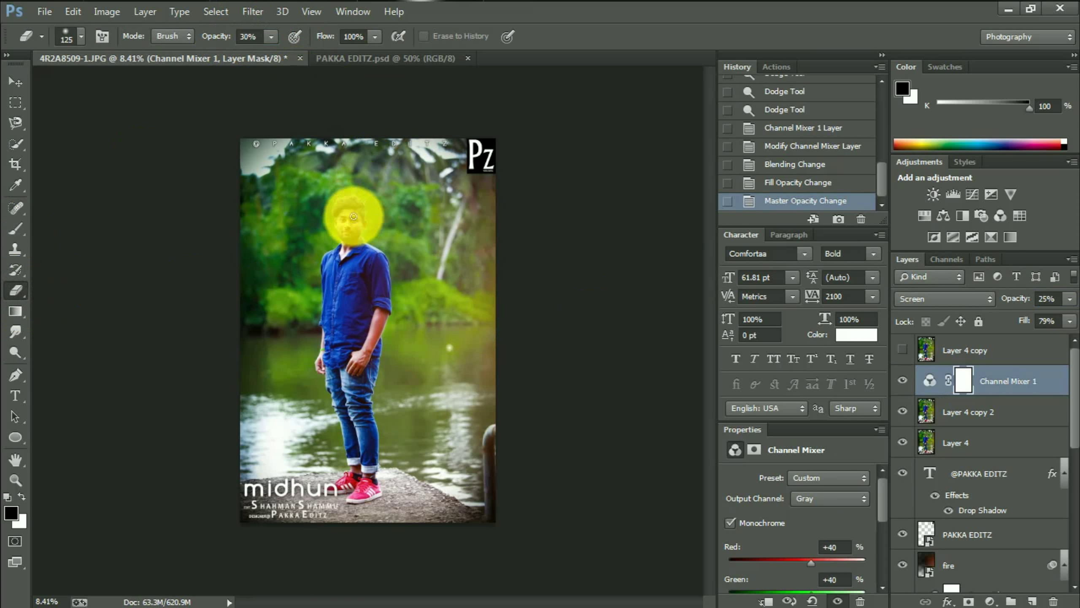
mouse_move(354, 241)
mouse_down()
mouse_move(347, 210)
mouse_move(350, 362)
mouse_move(346, 299)
mouse_up()
scroll(351, 298, down, 2)
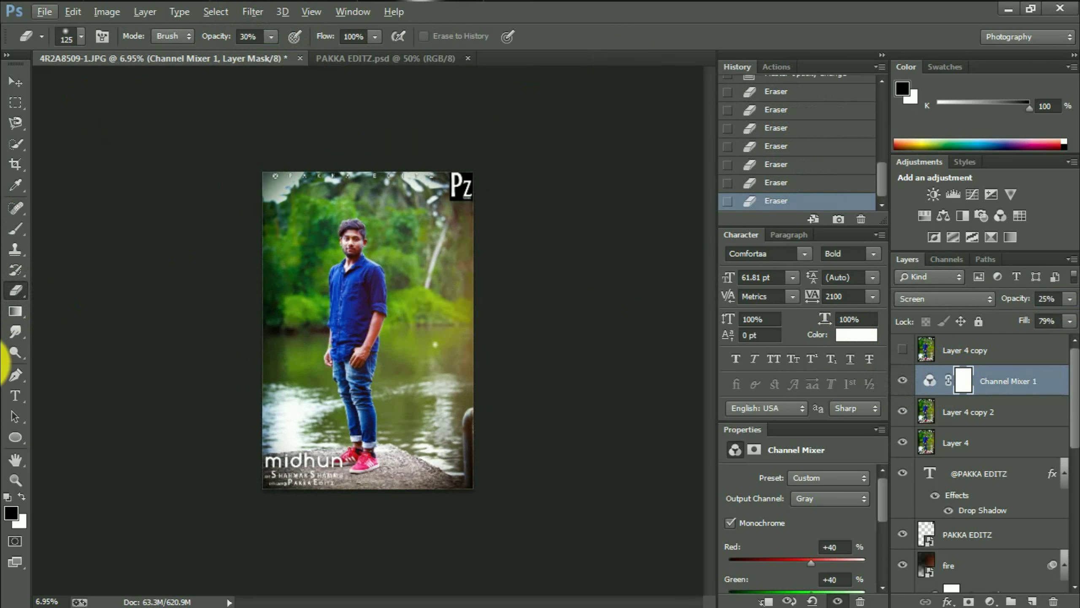
click(15, 352)
right_click(51, 321)
right_click(342, 288)
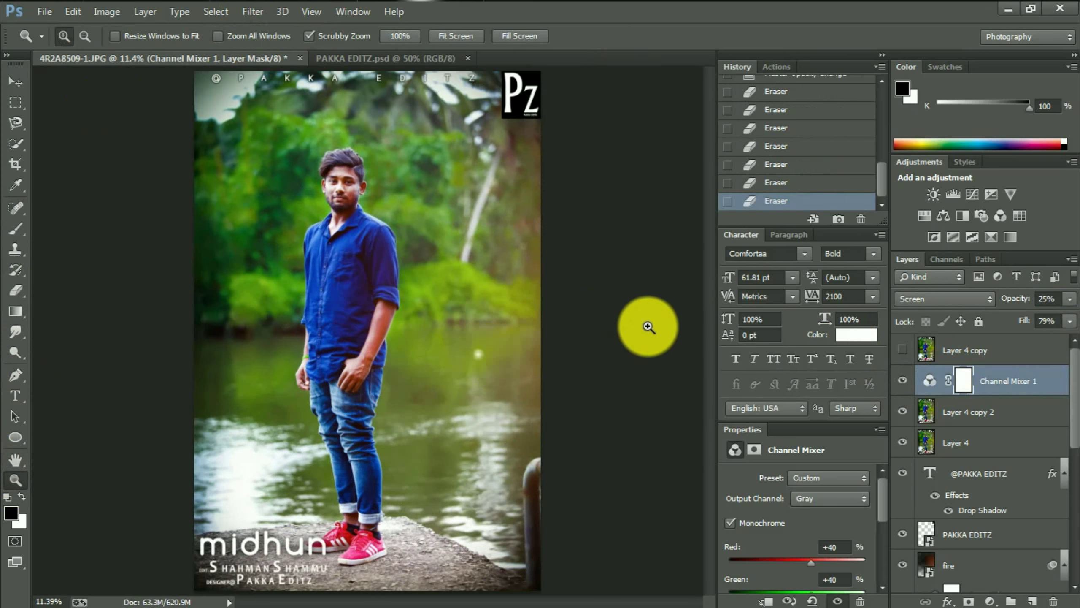